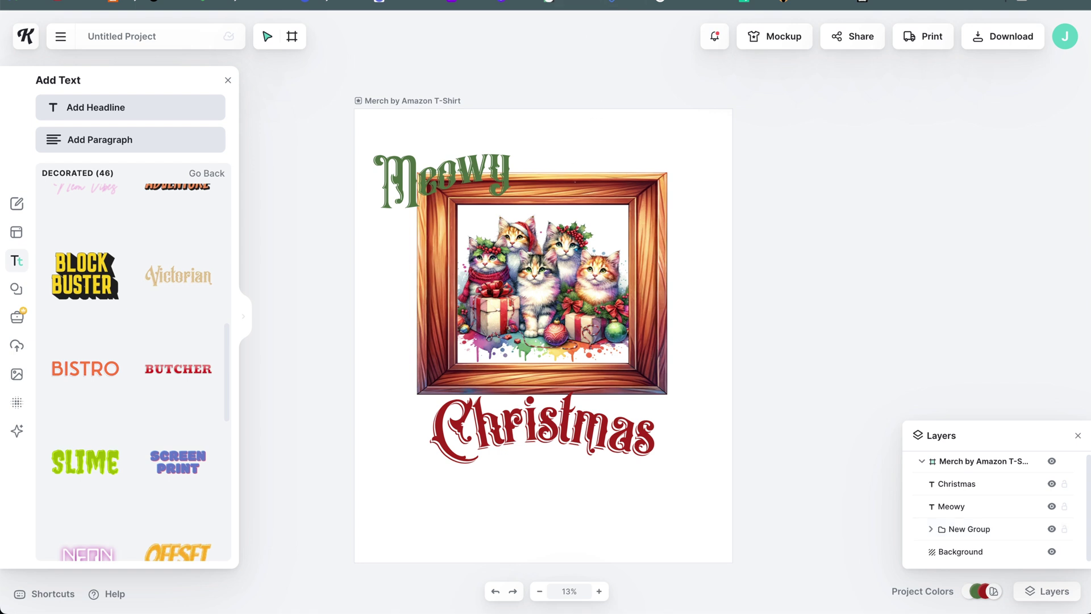
- Open EverBee's top Meowy Christmas Shirt listing and review its tags, led by 'christmas gift' (12,692)
click(573, 3)
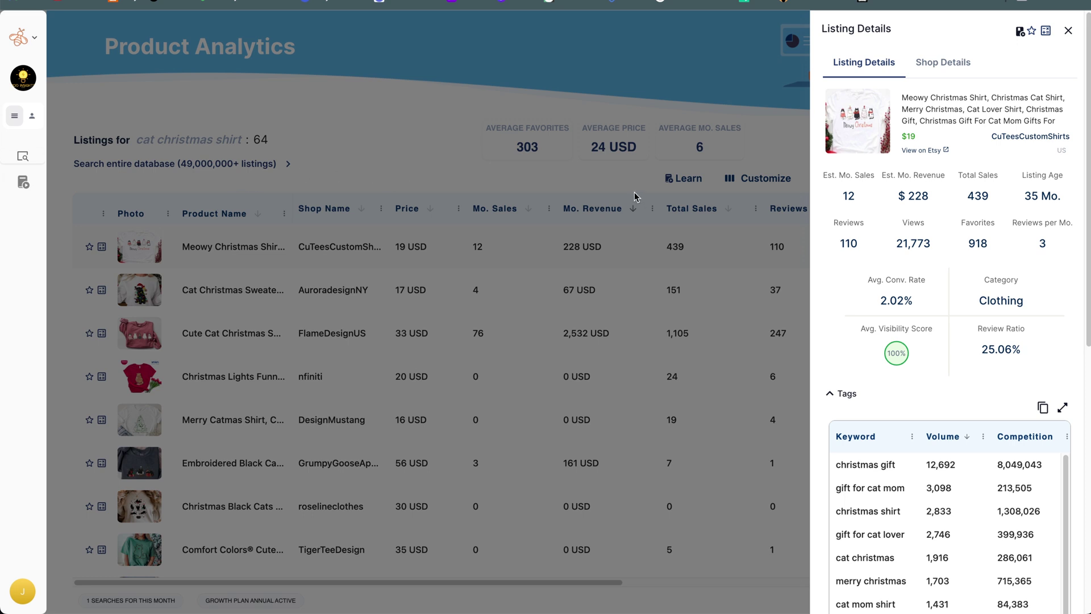
scroll(880, 377, down, 2)
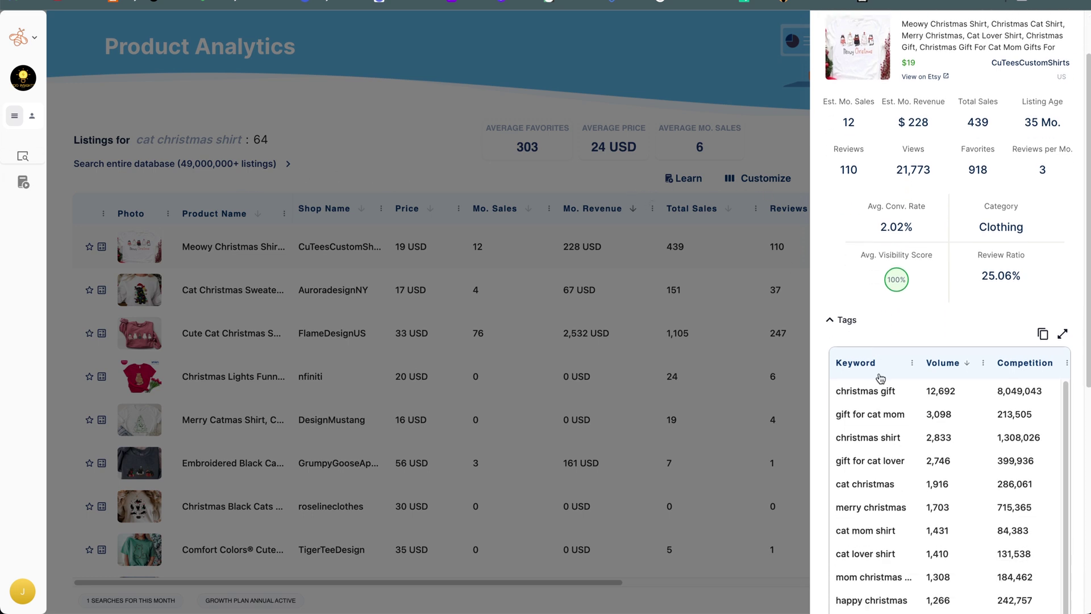
scroll(881, 377, down, 2)
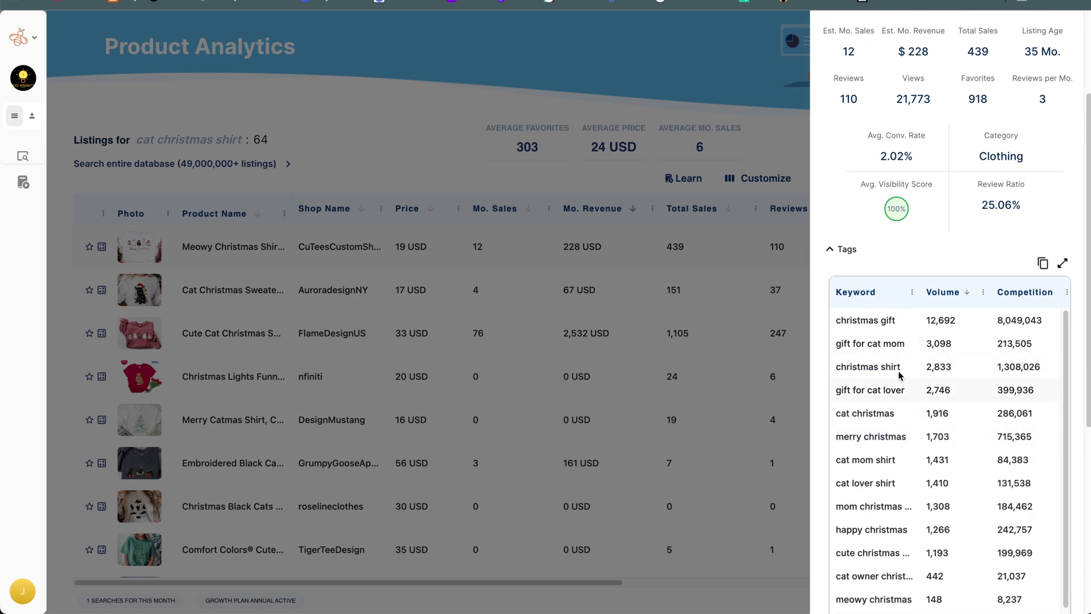
scroll(897, 354, up, 3)
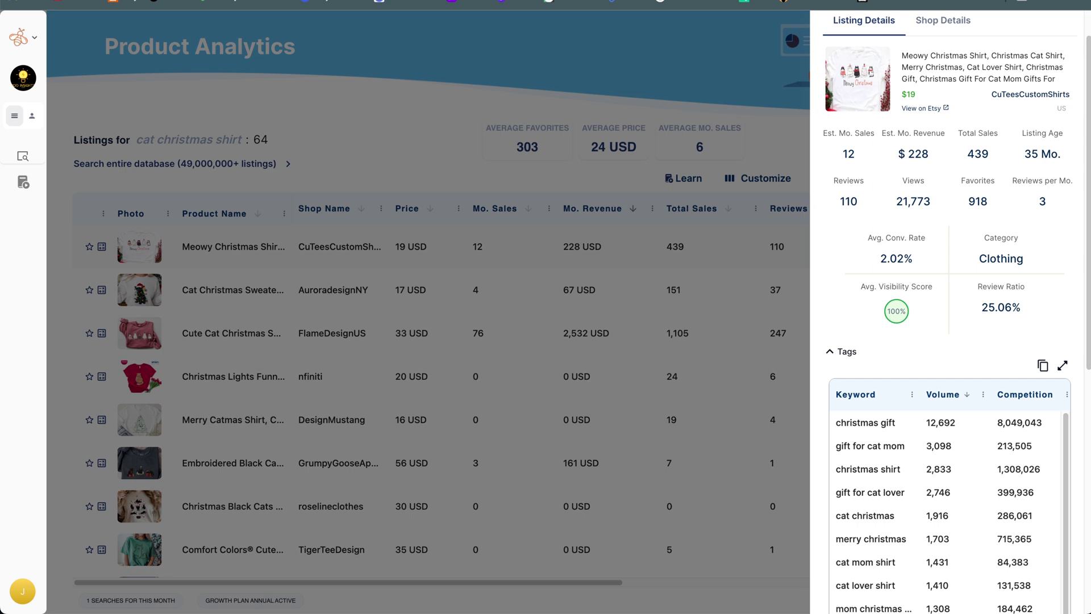
- Review the Printify Choice network, then list manually chosen providers, led by Monster Digital (9.3, USD 13.91)
click(68, 4)
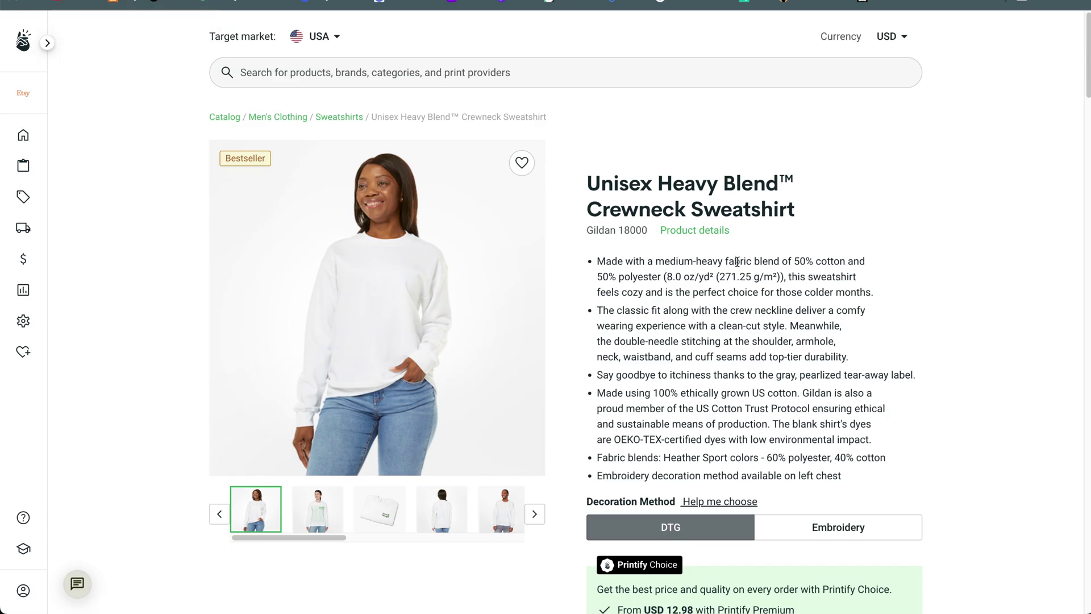
scroll(791, 281, down, 8)
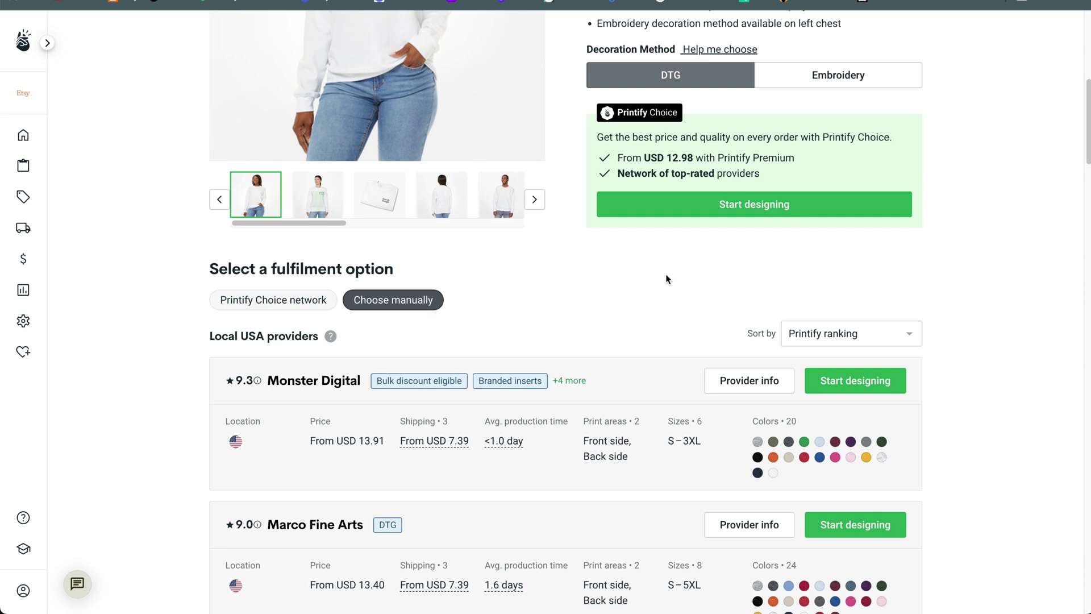
scroll(651, 270, down, 2)
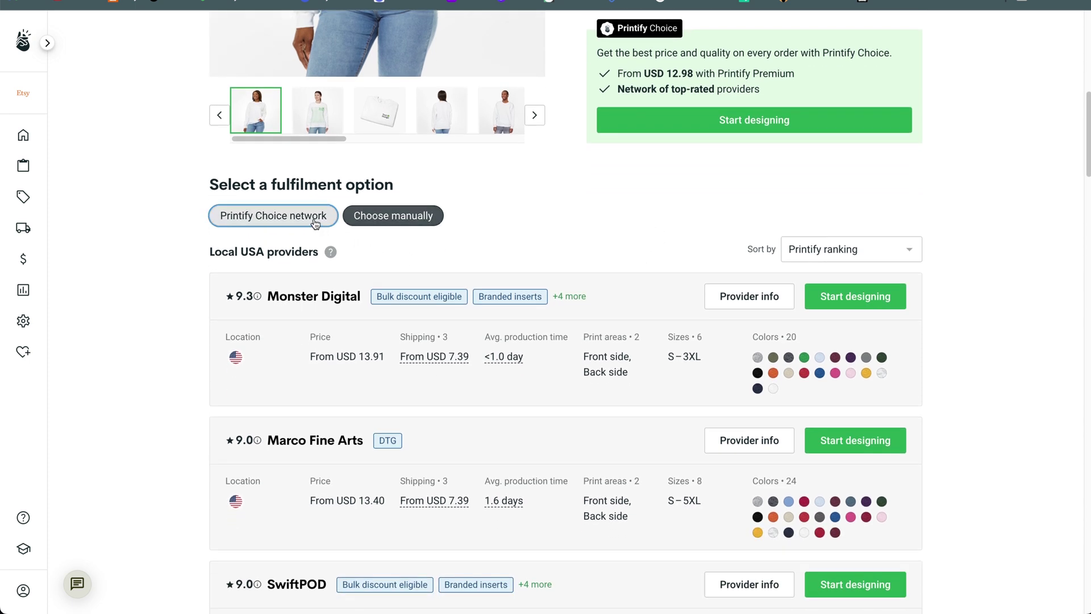
click(316, 215)
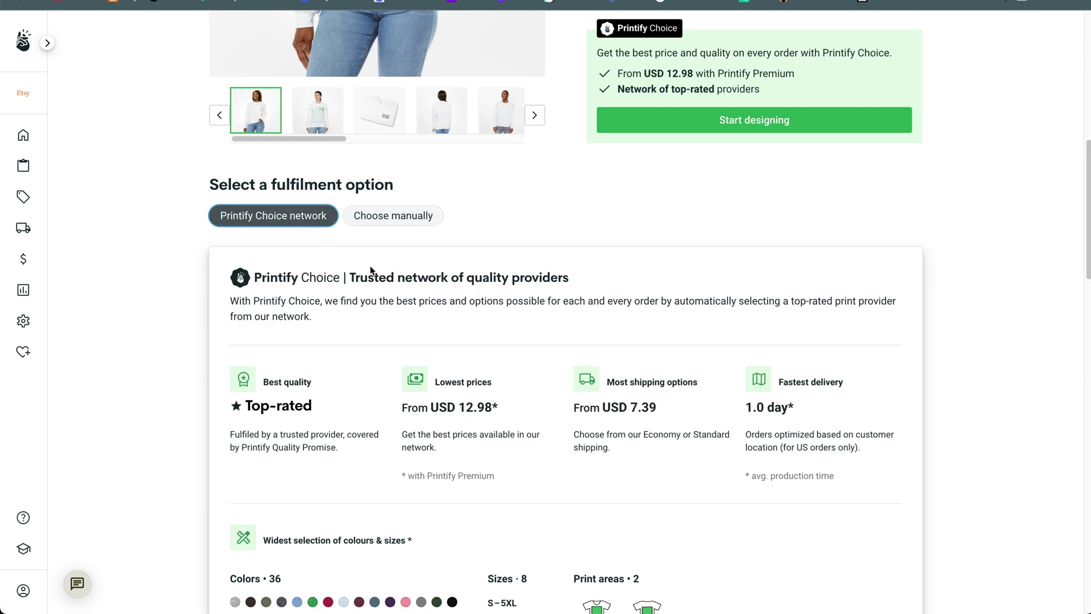
click(385, 223)
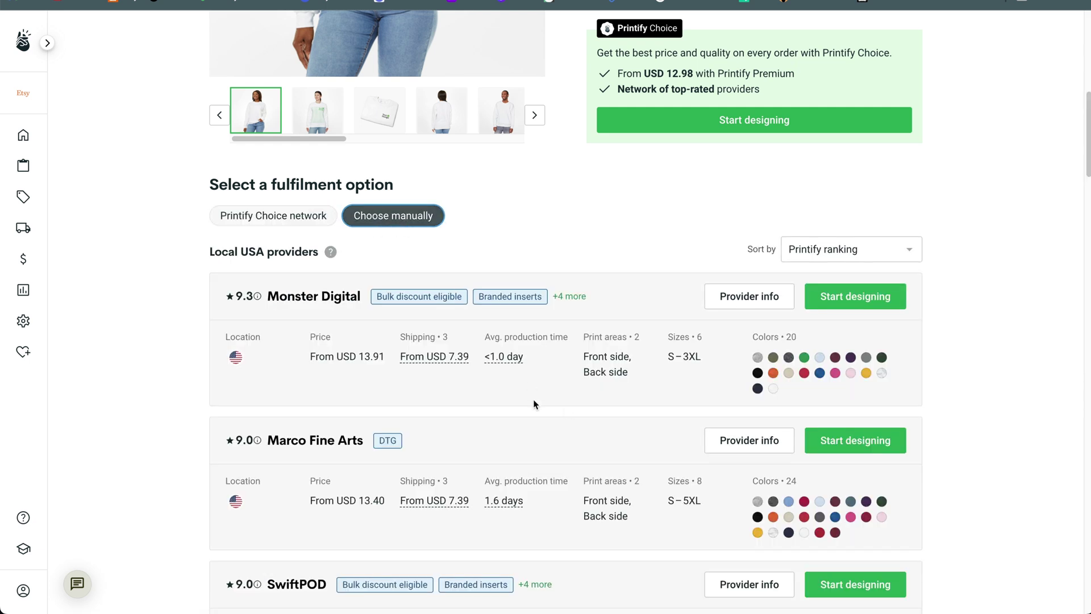
- Move the Meowy Christmas design higher, shrink it slightly and centre it on the sweatshirt front
click(889, 304)
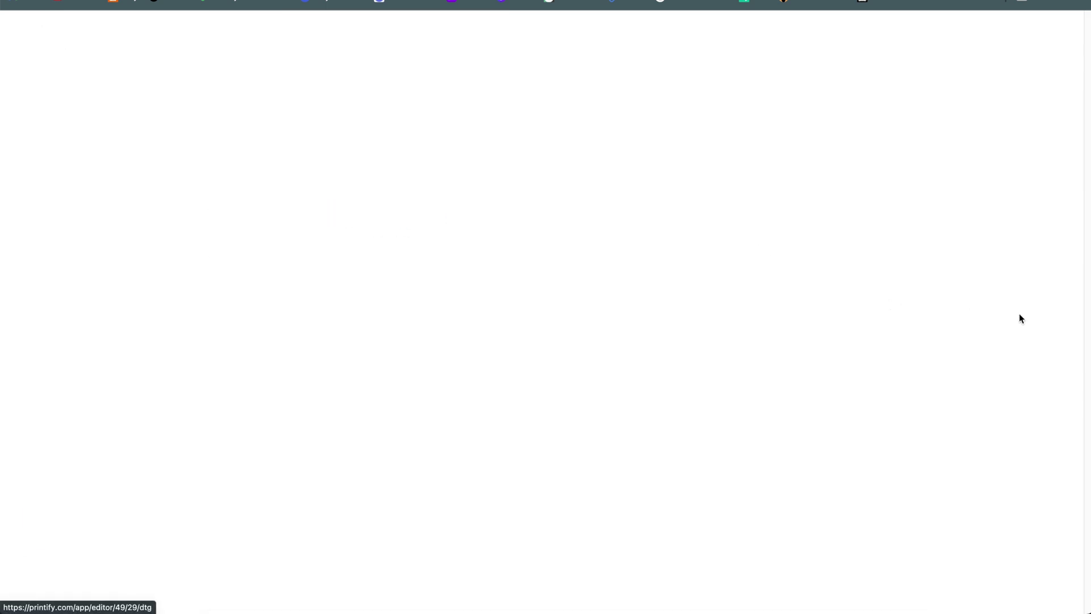
drag(587, 293, 587, 281)
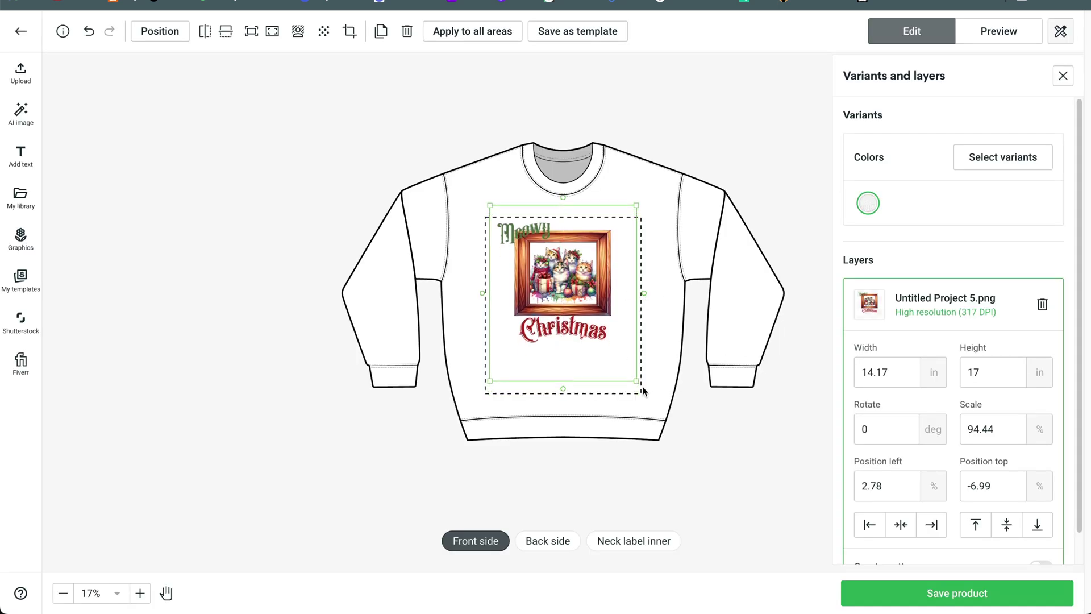
drag(632, 381, 628, 372)
drag(561, 282, 566, 282)
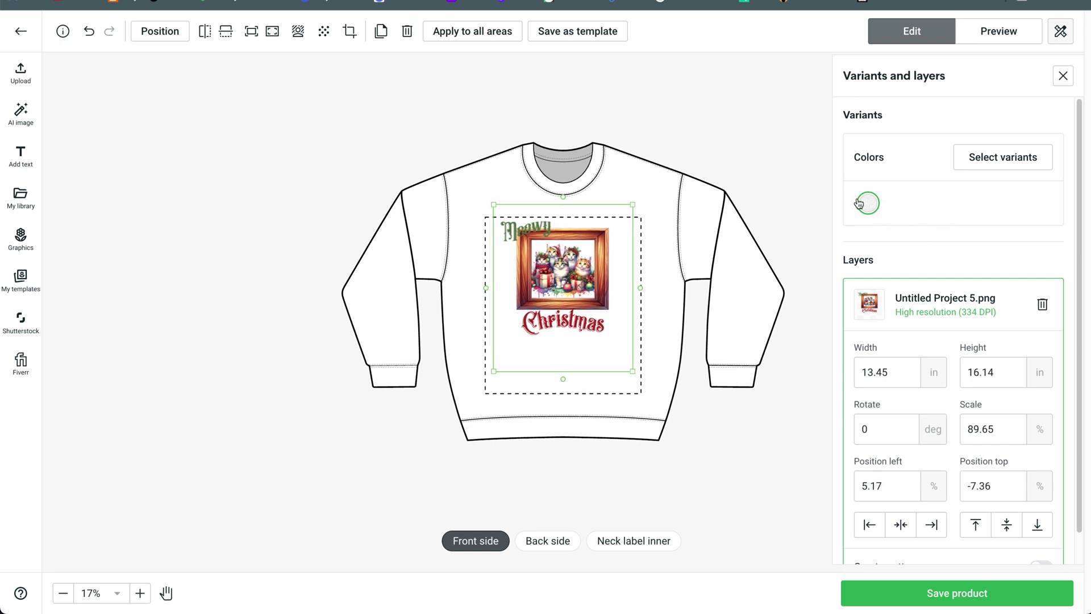
- Preview the mockup on the wooden-plank background and show more mockup views
click(1014, 43)
scroll(910, 449, down, 1)
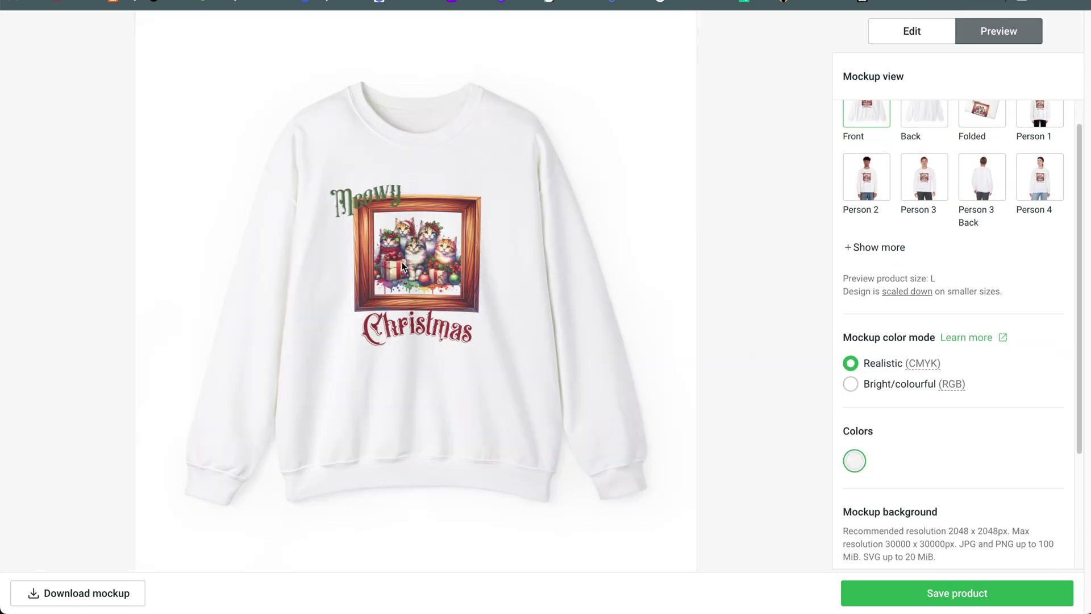
scroll(913, 407, down, 5)
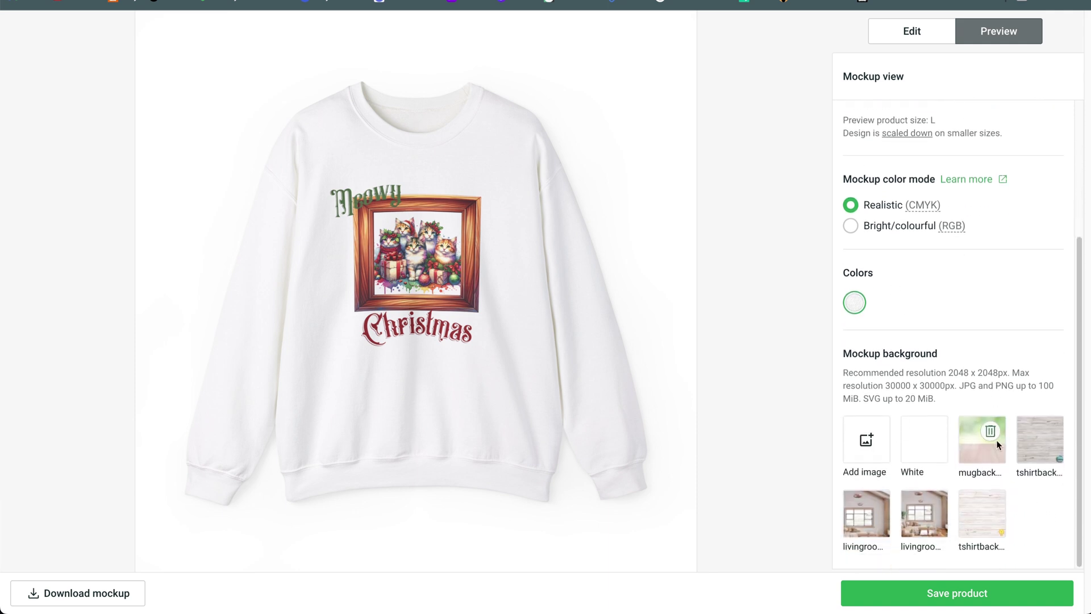
click(979, 515)
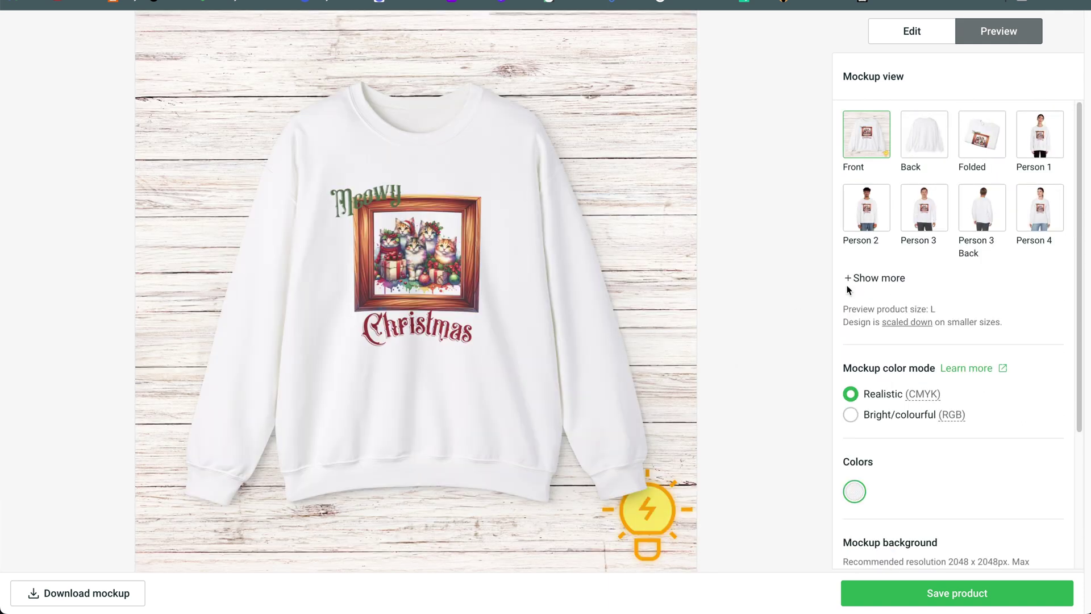
click(880, 279)
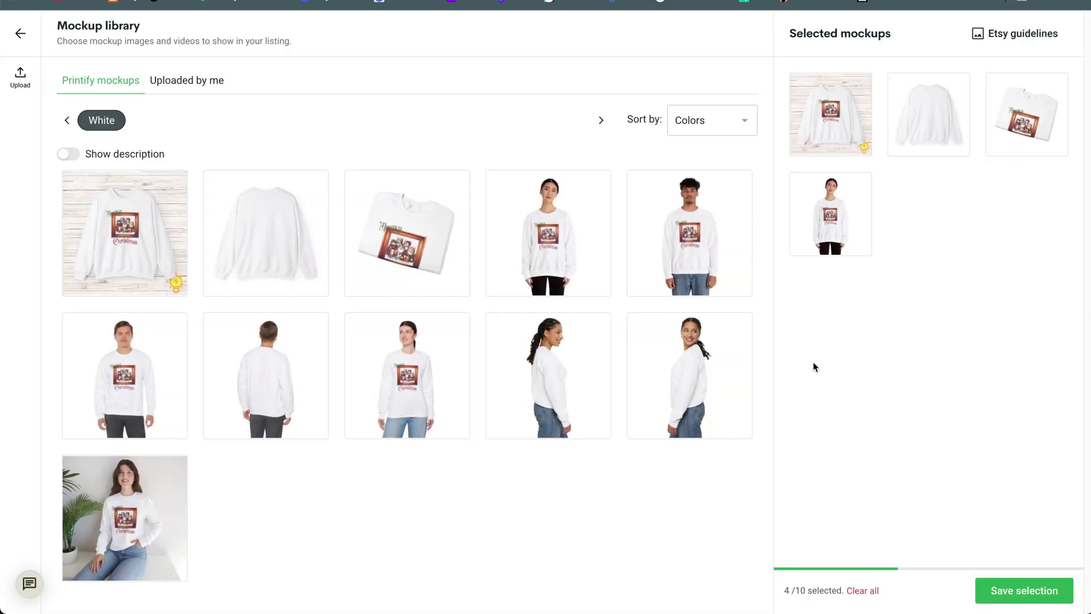
- Upload lifestyle photos under Uploaded by me and select both for the listing
click(200, 88)
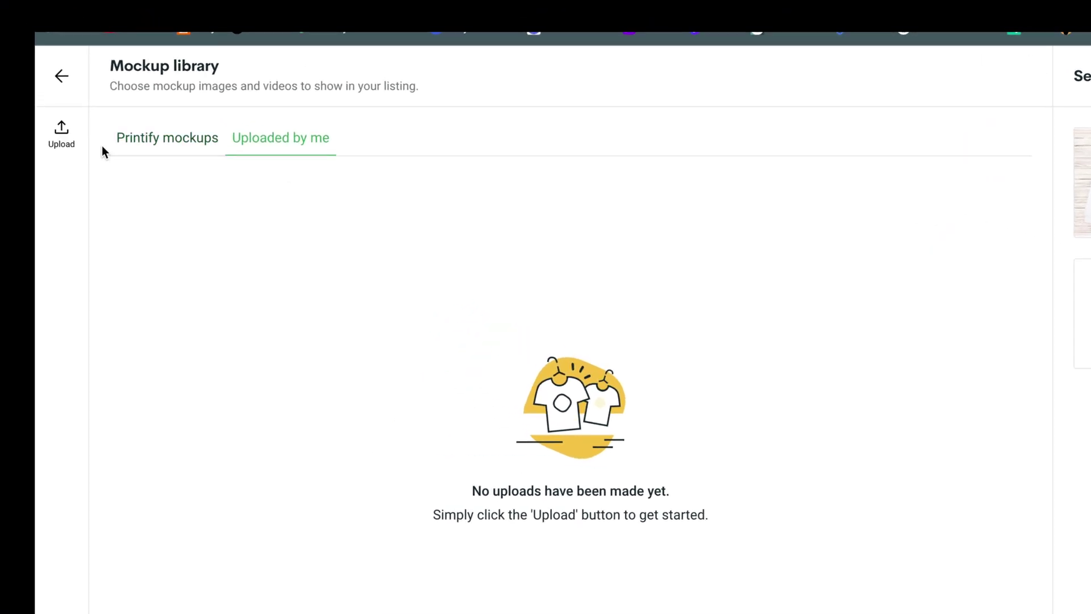
click(63, 152)
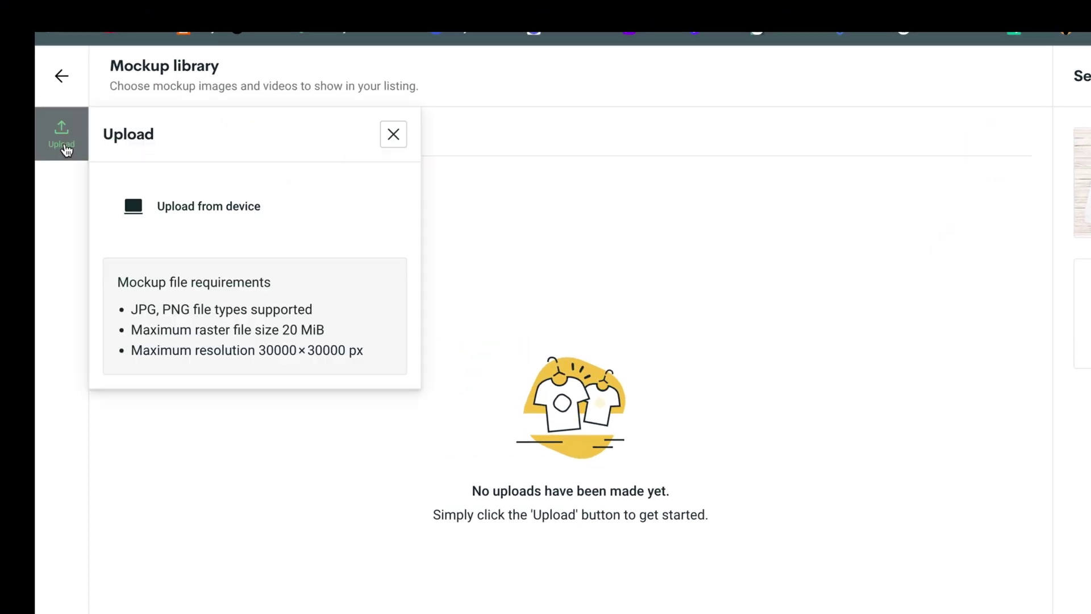
click(211, 208)
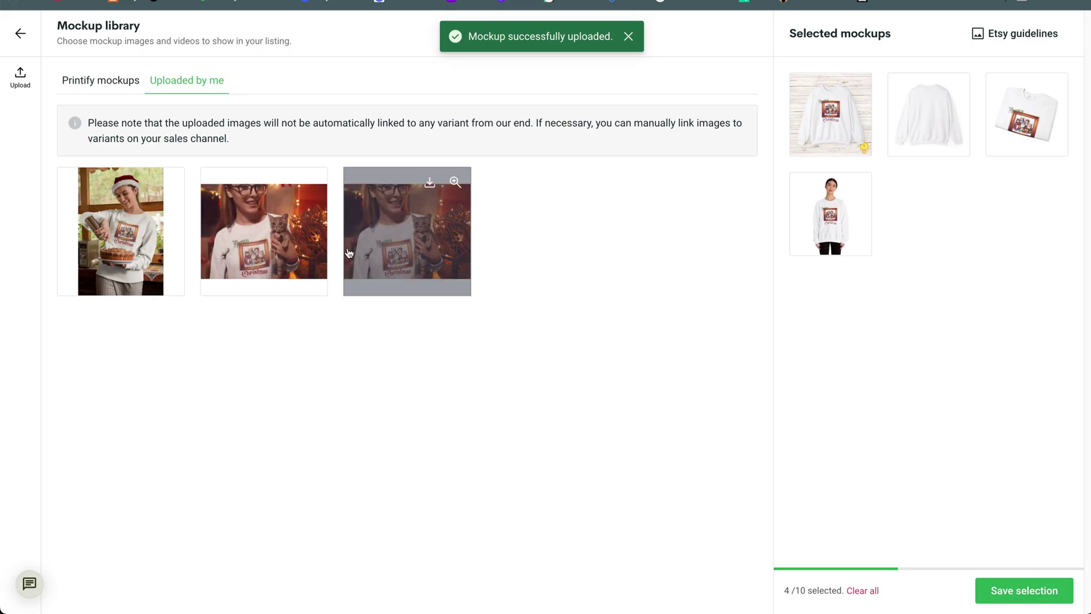
click(258, 233)
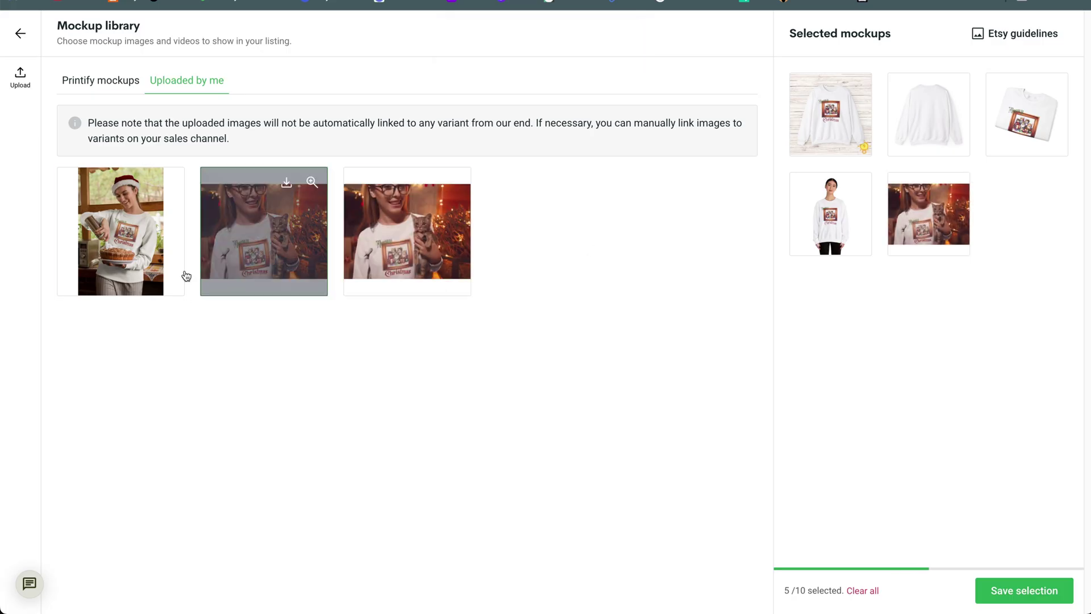
click(125, 259)
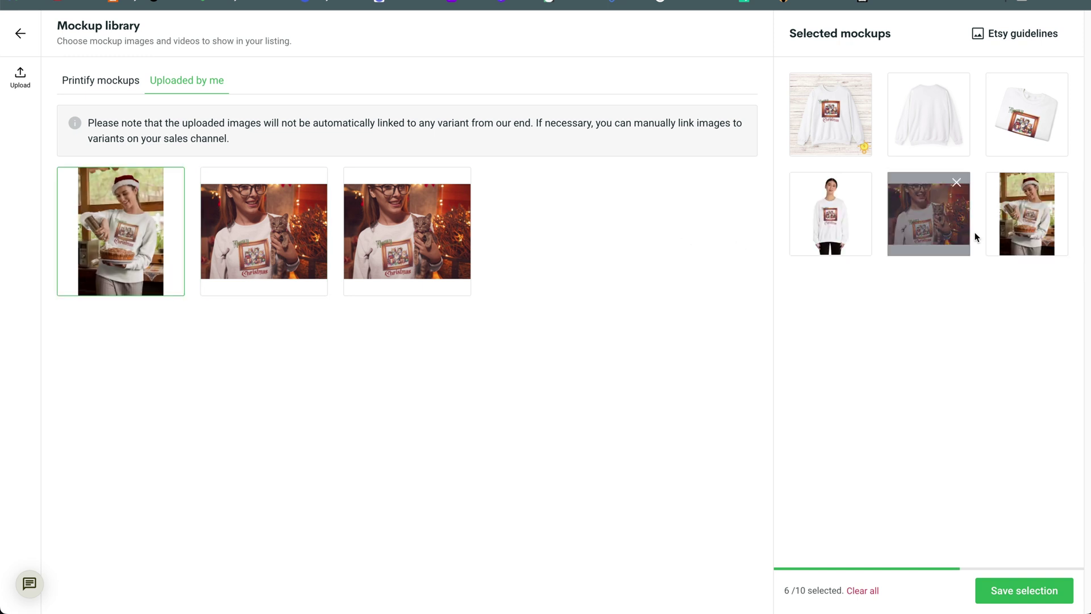
click(119, 85)
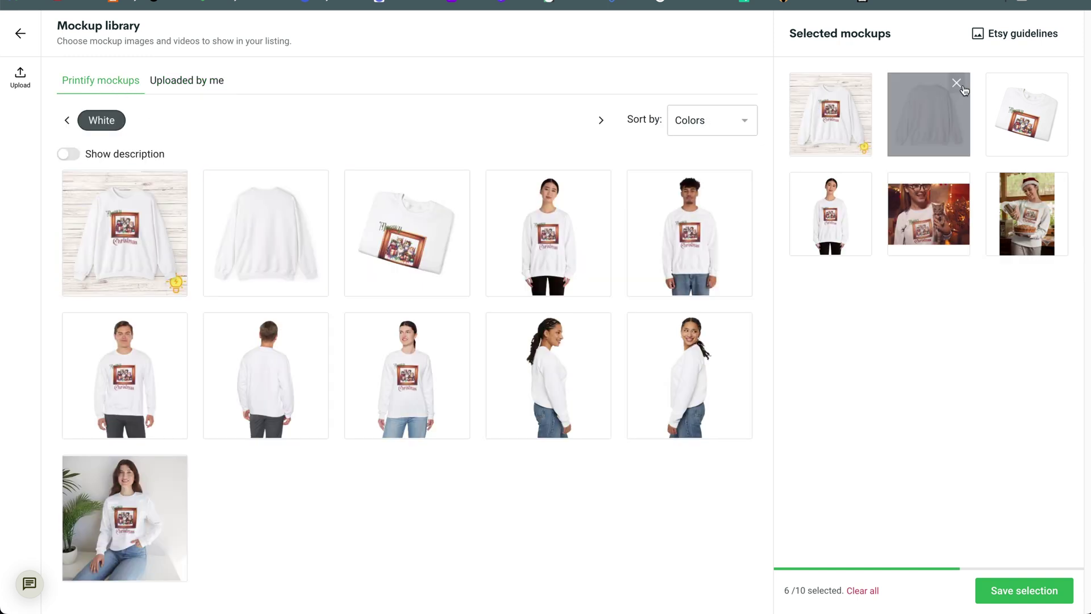
- Drop the plain white, folded and woman front-view mockups and add the seated woman lifestyle shot
click(956, 84)
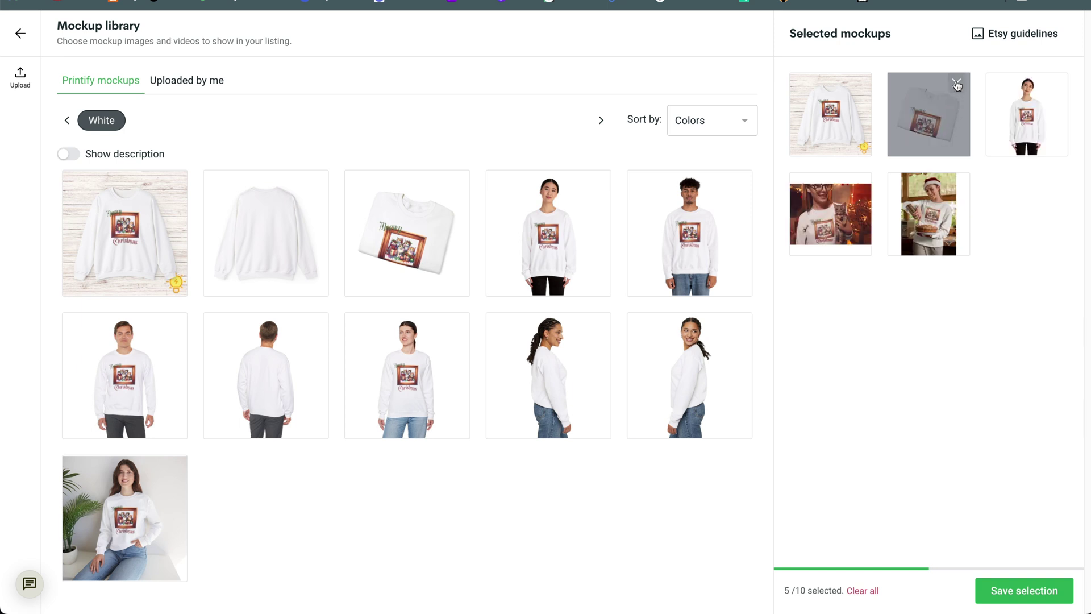
click(956, 83)
click(956, 83)
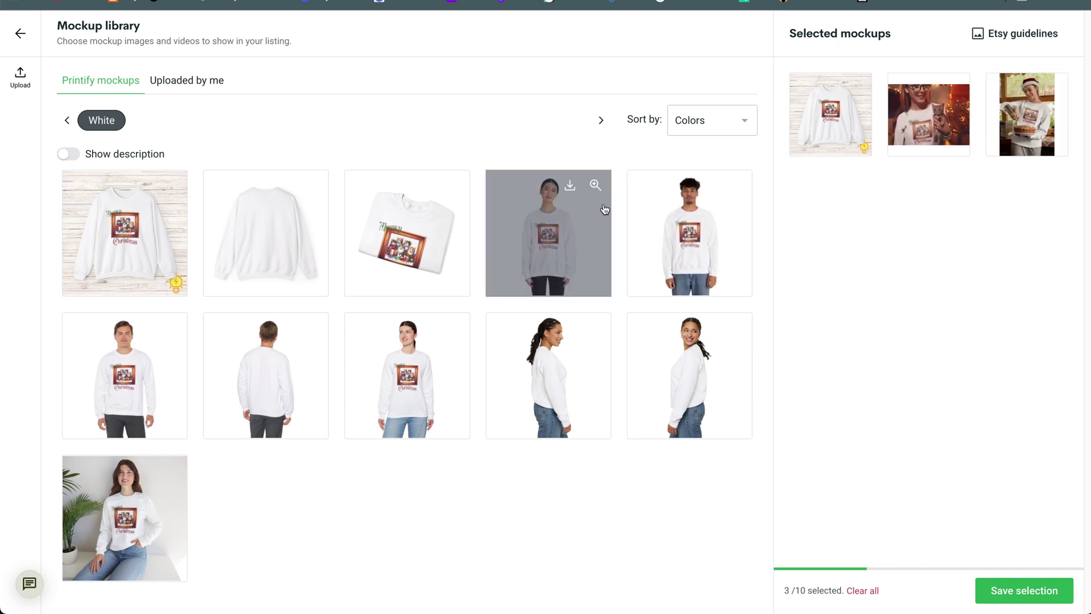
click(134, 531)
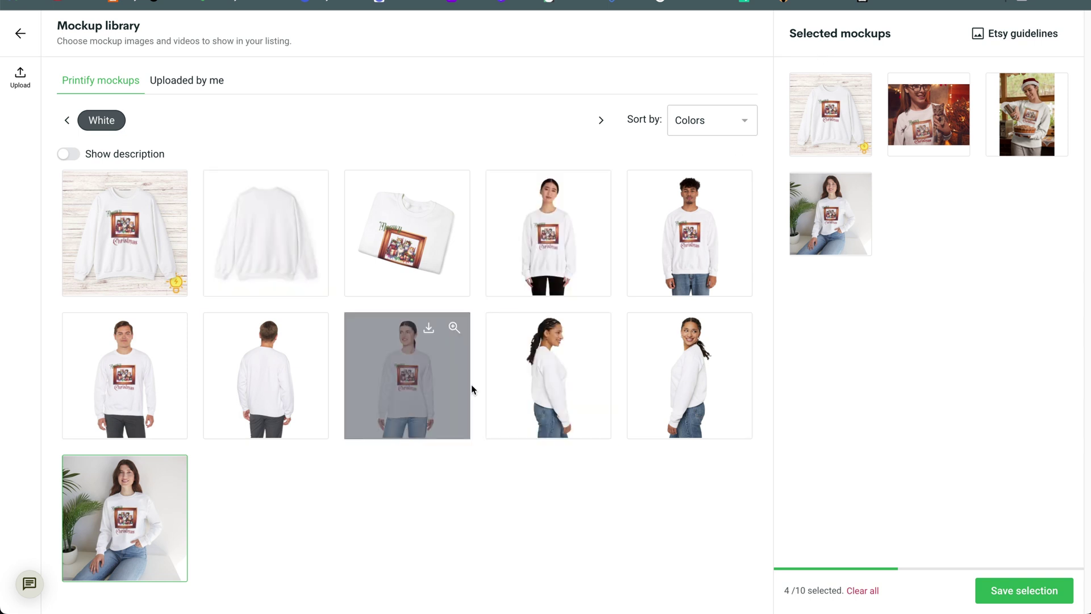
click(1012, 586)
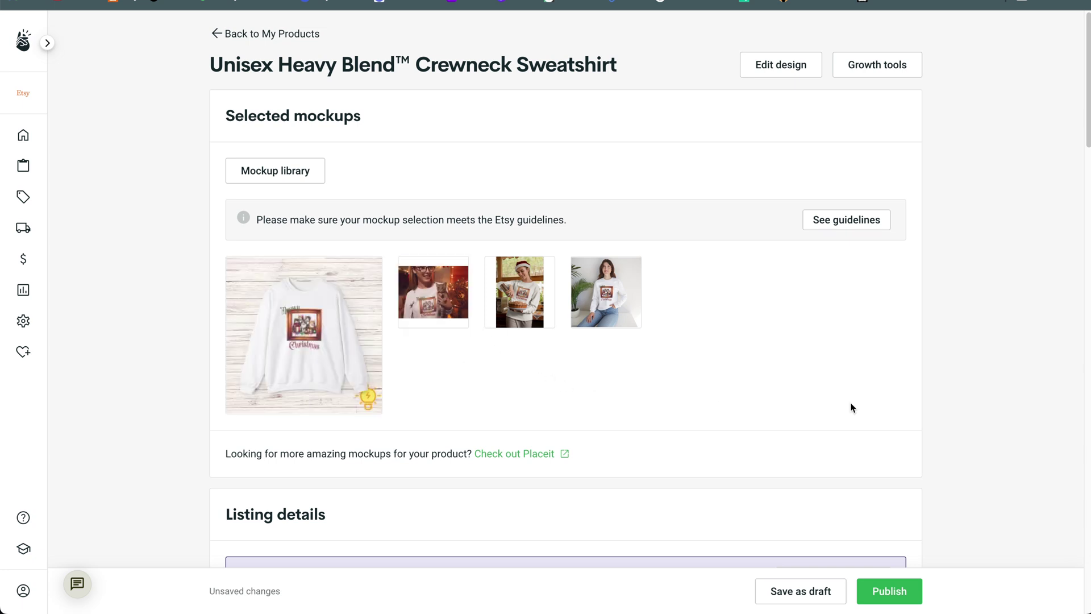
scroll(901, 406, down, 2)
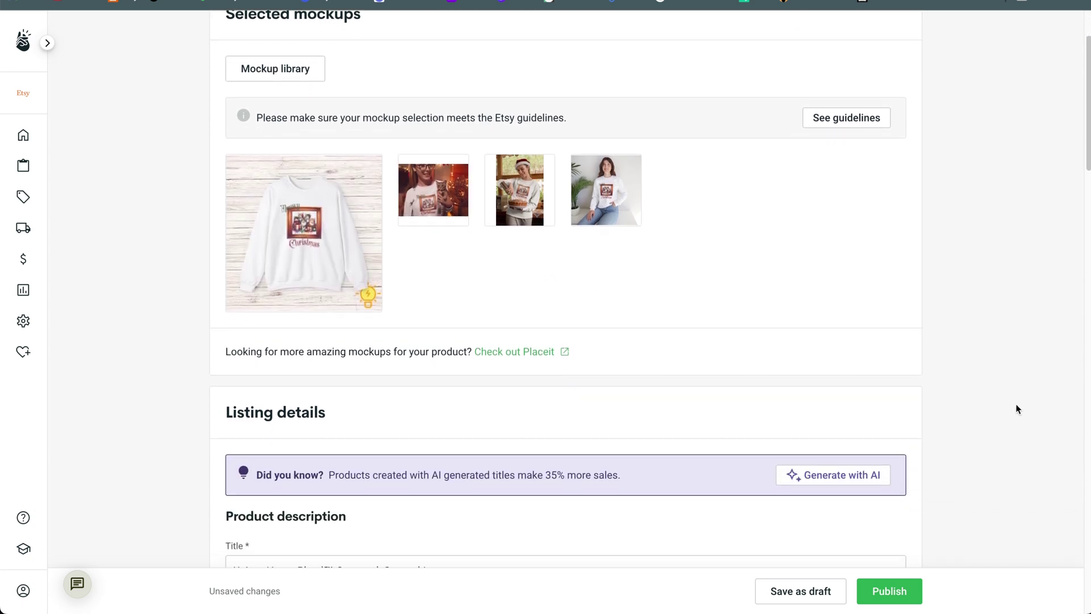
scroll(1016, 409, down, 5)
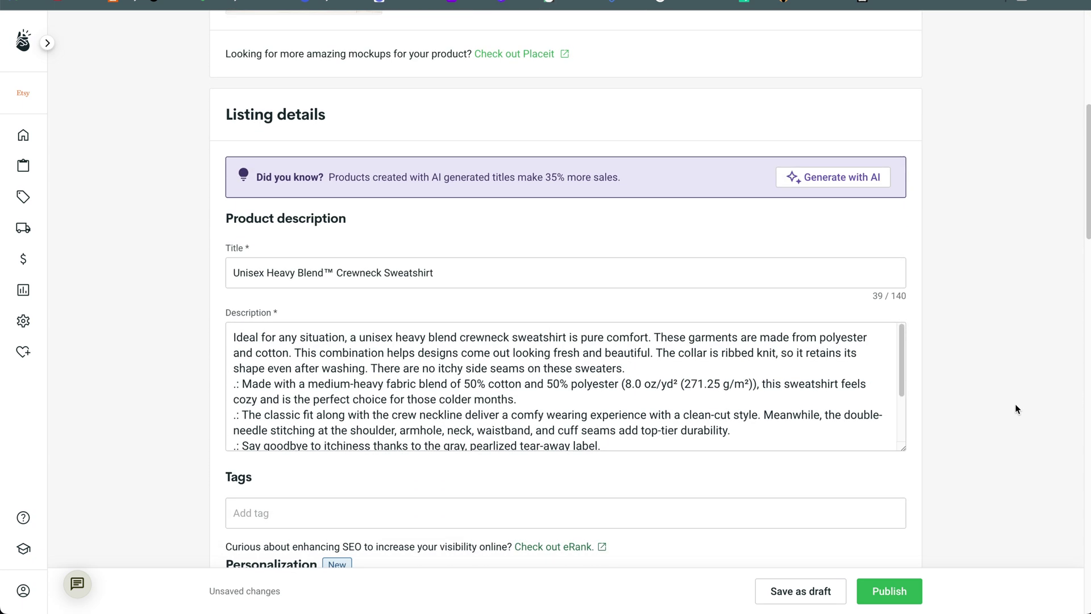
scroll(456, 195, down, 2)
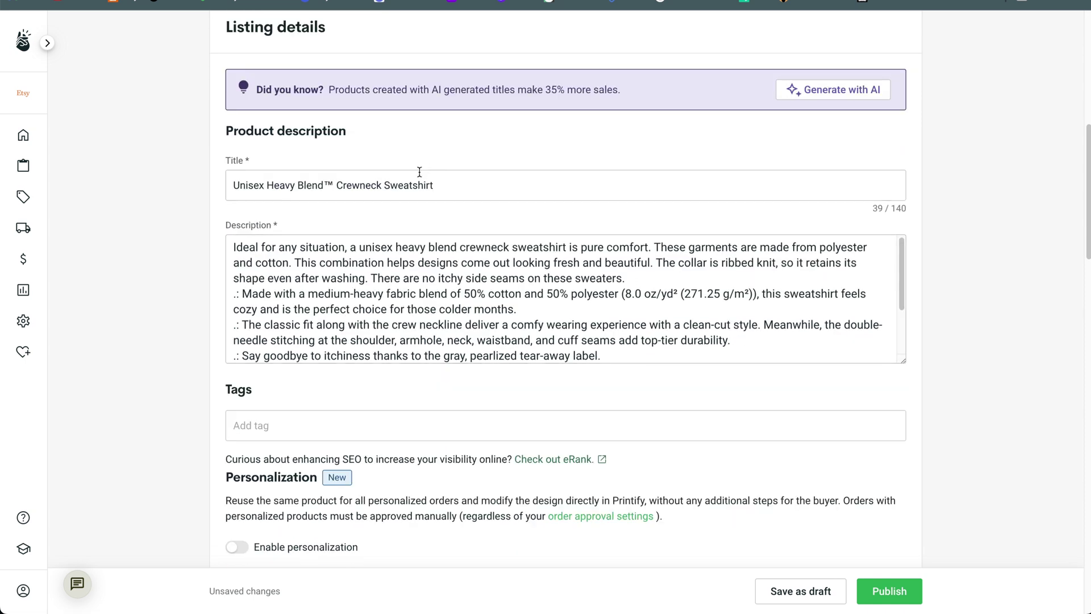
scroll(419, 180, down, 1)
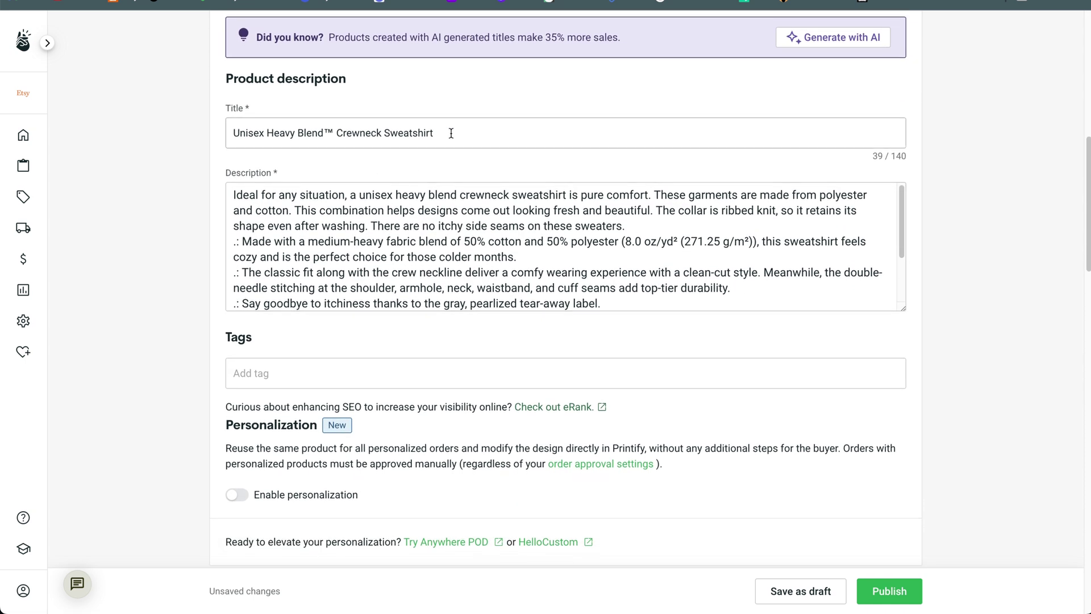
click(472, 135)
click(543, 216)
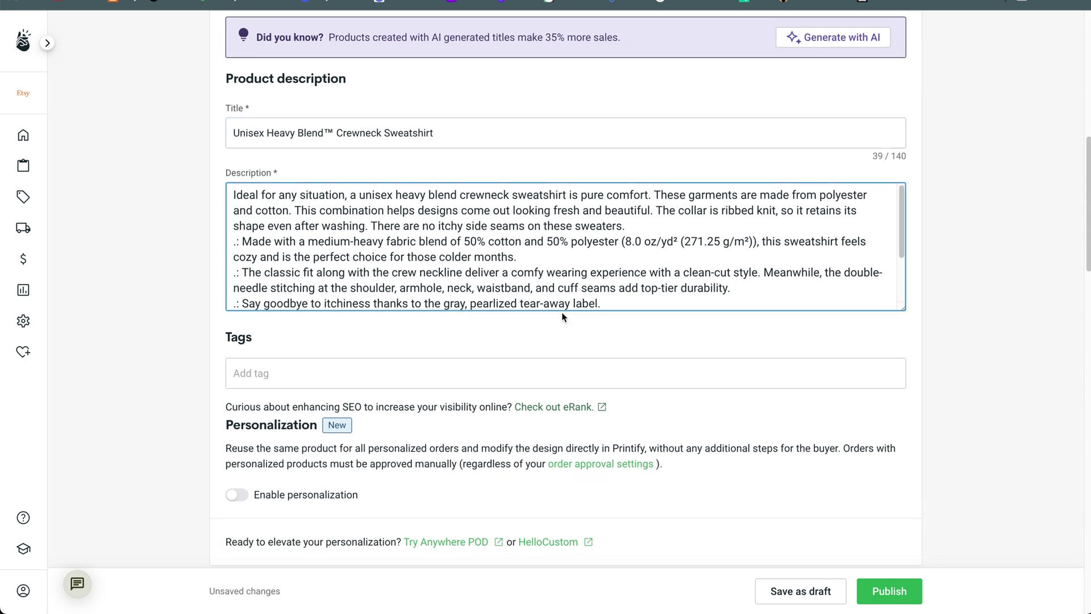
scroll(562, 317, down, 1)
click(248, 302)
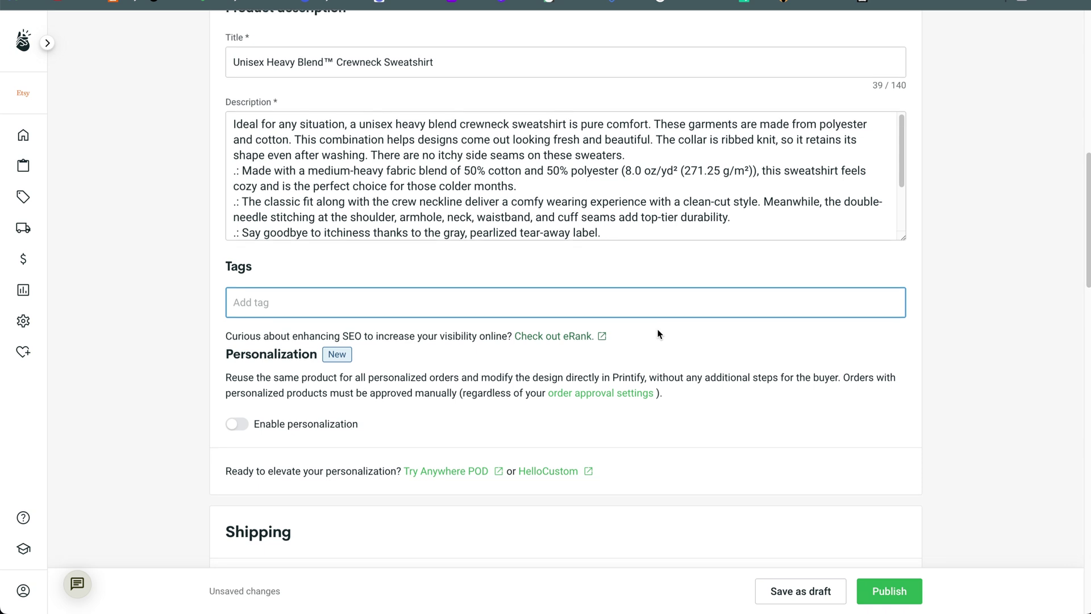
scroll(659, 333, down, 1)
click(235, 405)
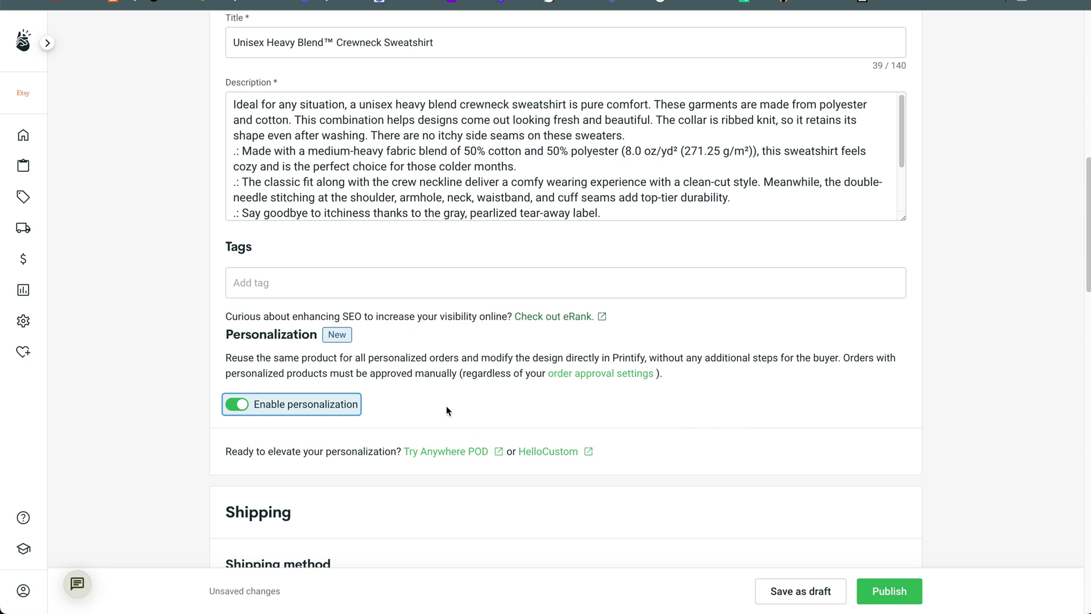
click(291, 417)
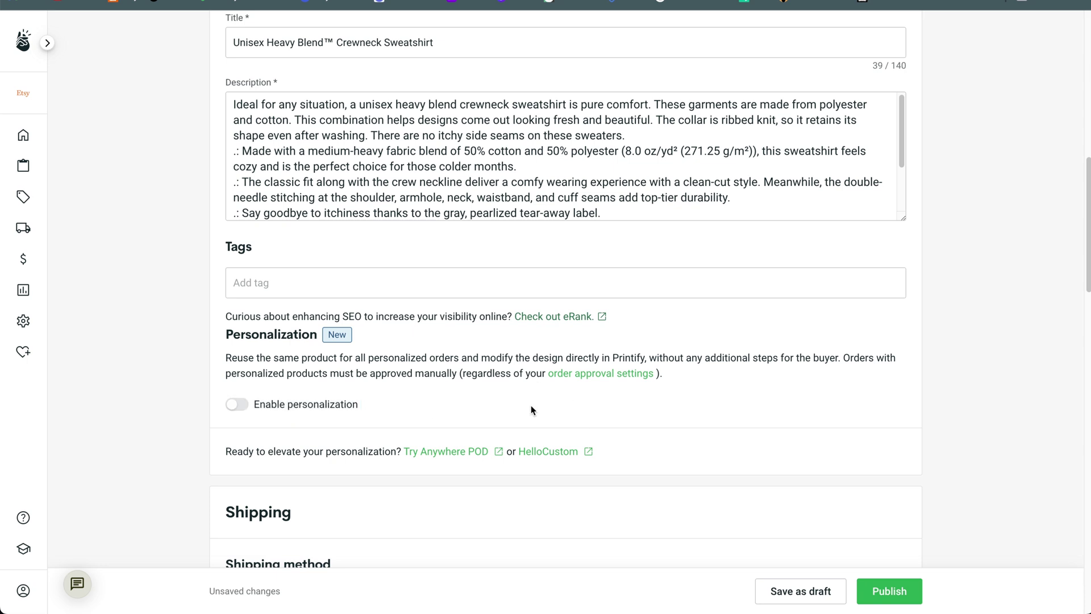
- Check the new title ending 'Christmas Cat Shirt' and the description's first paragraph
scroll(540, 415, up, 2)
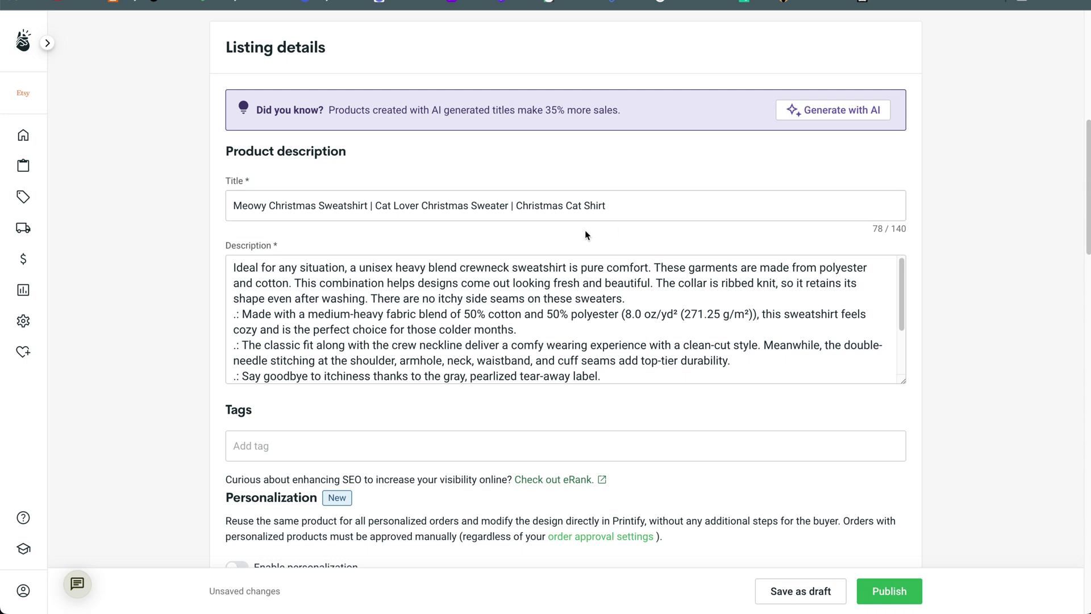
drag(607, 205, 515, 203)
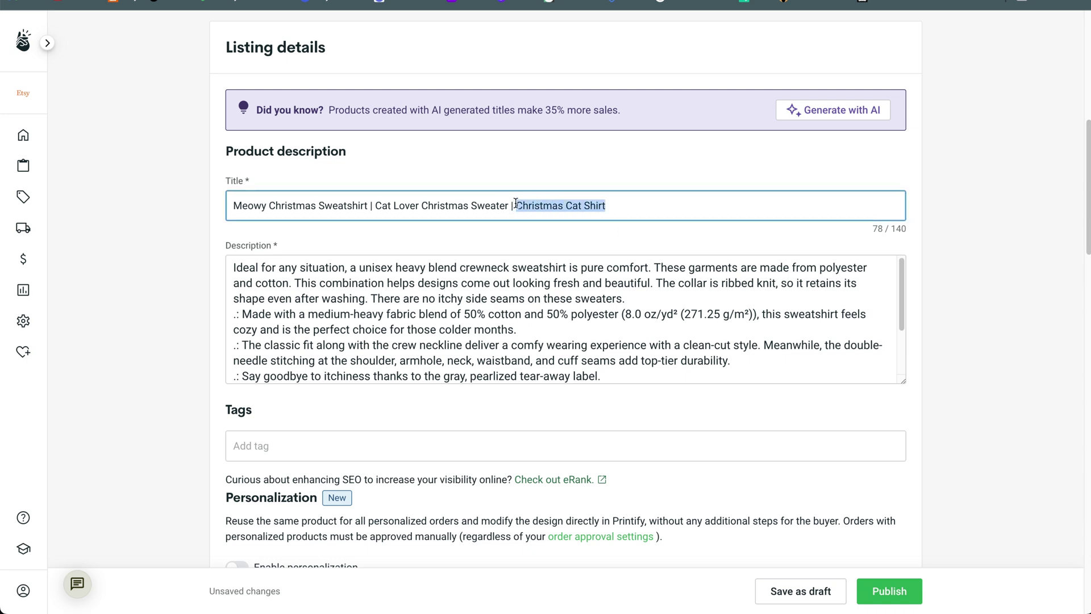
click(533, 243)
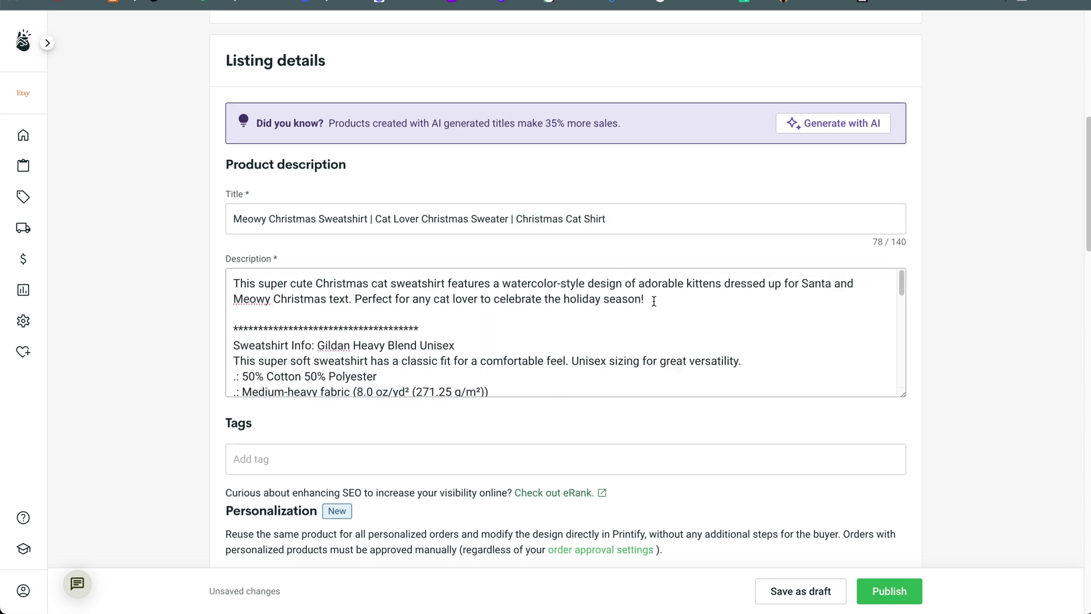
triple_click(654, 301)
click(667, 313)
- Review the rewritten description down to its closing AI image generator line, then go to the tag field
scroll(638, 354, down, 1)
scroll(453, 332, down, 2)
scroll(455, 323, down, 1)
scroll(463, 335, down, 1)
scroll(466, 340, down, 4)
scroll(453, 326, up, 2)
scroll(452, 331, down, 2)
scroll(452, 332, down, 5)
scroll(453, 331, down, 5)
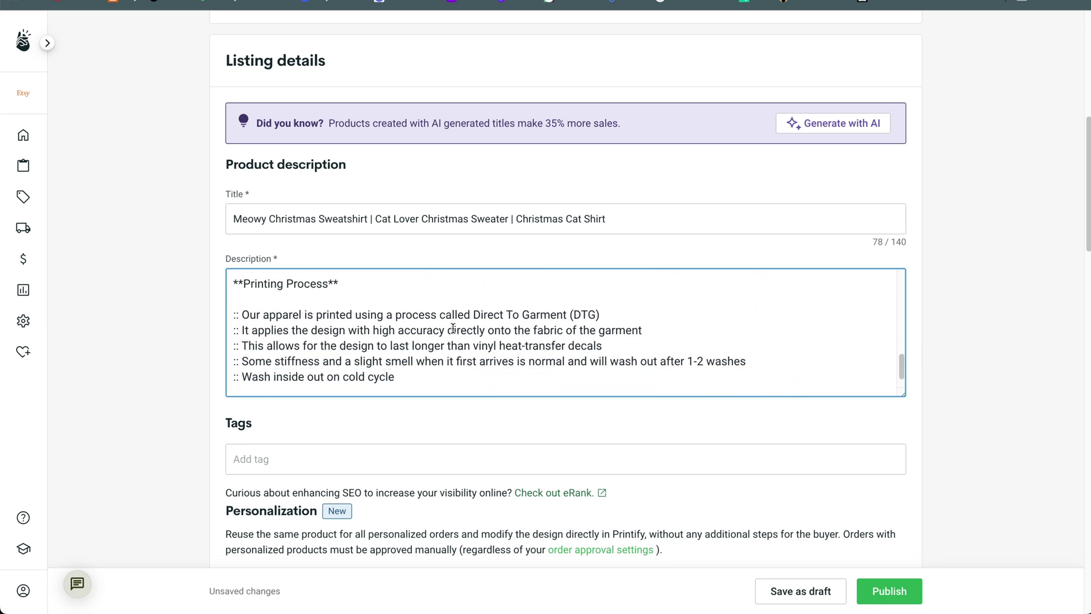
scroll(453, 329, down, 2)
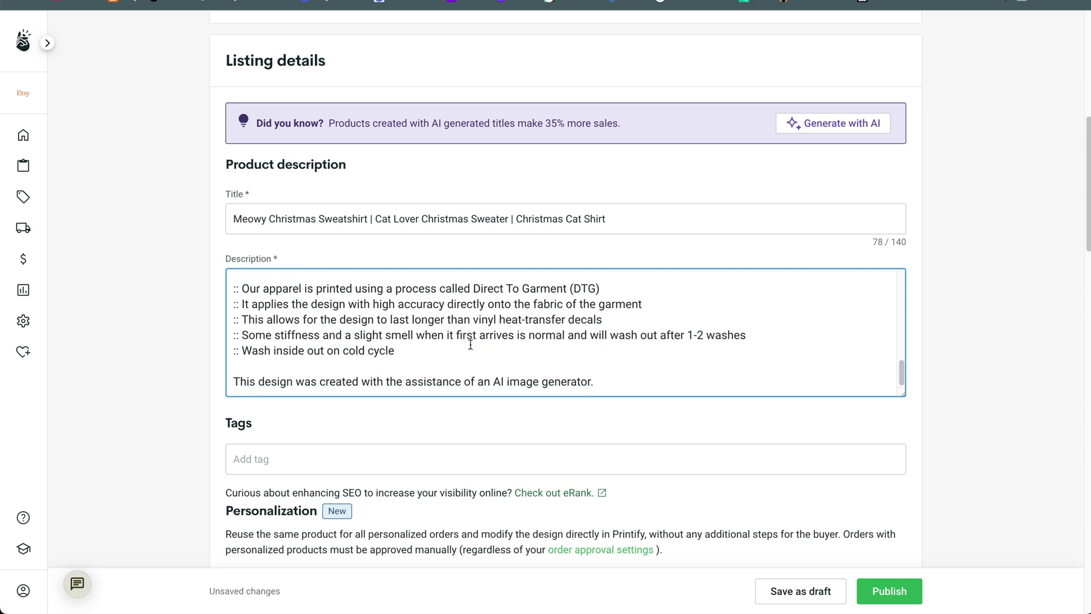
scroll(594, 418, down, 1)
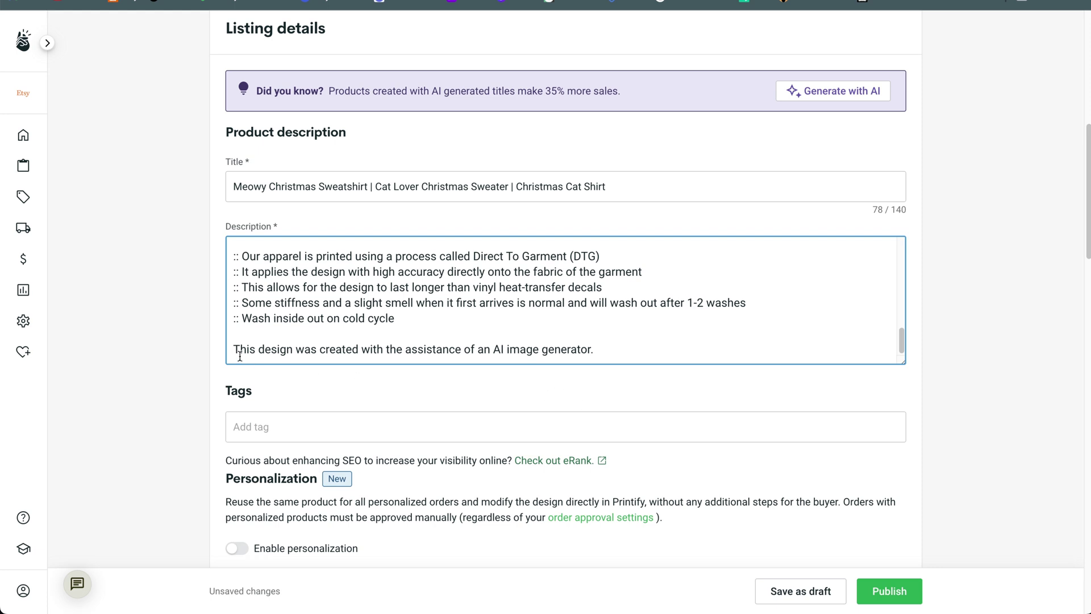
drag(234, 349, 616, 348)
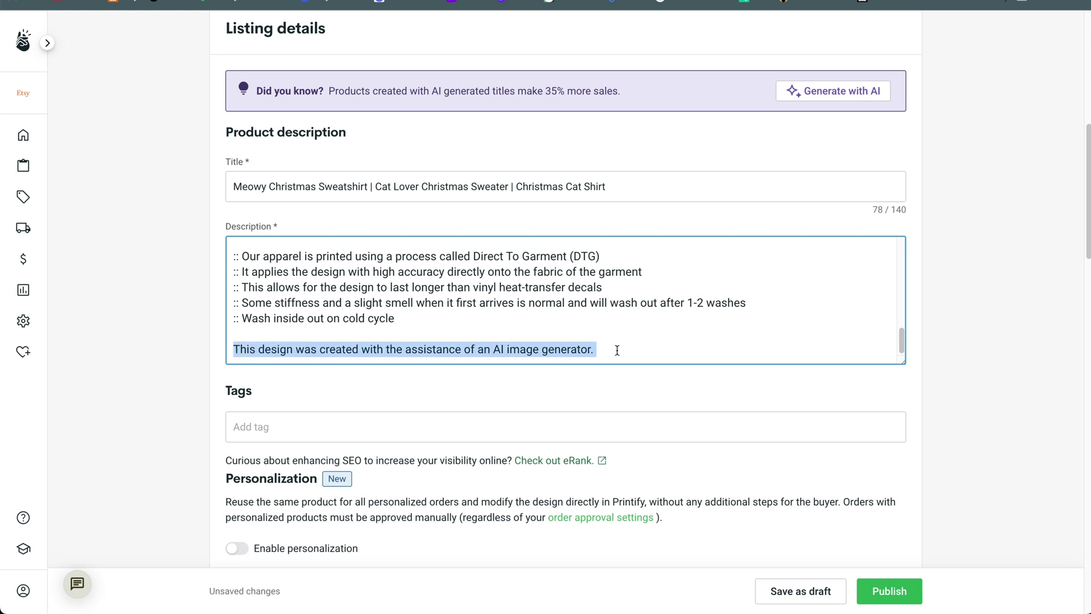
click(568, 386)
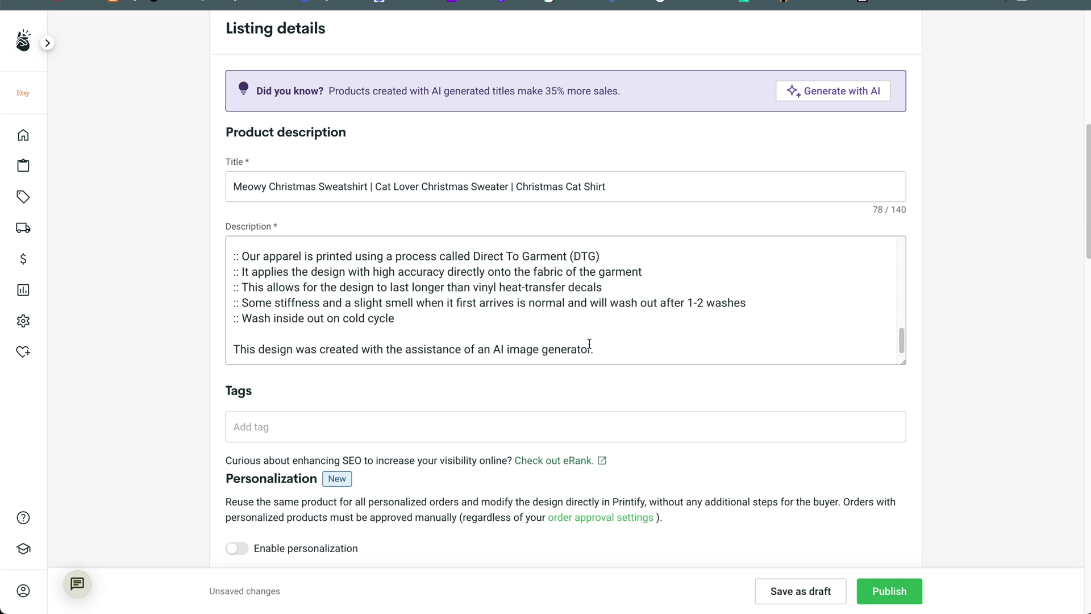
drag(623, 348, 310, 343)
click(353, 383)
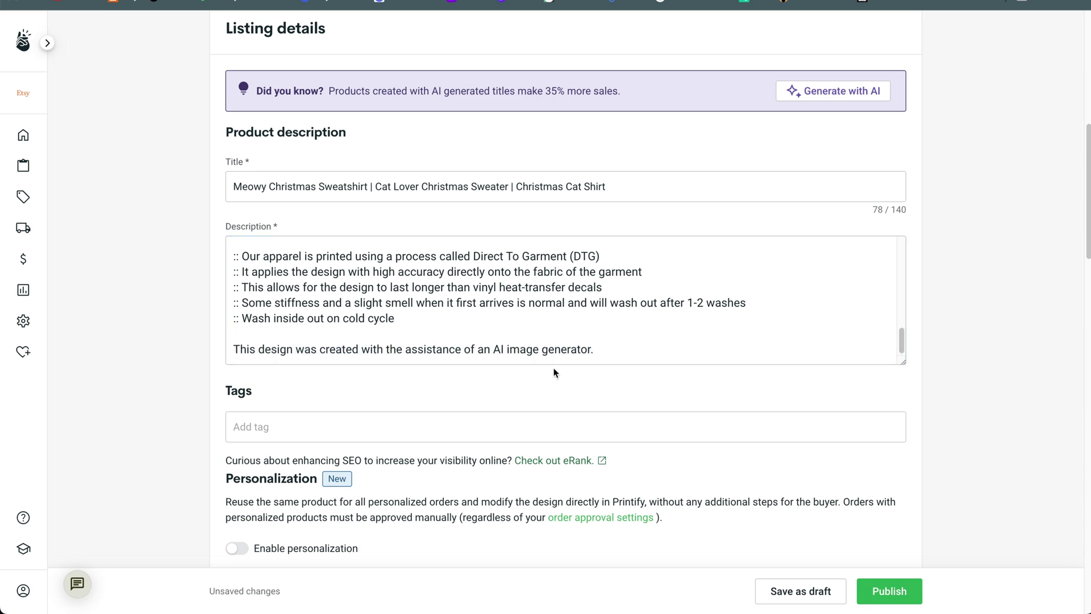
scroll(554, 372, down, 2)
click(369, 309)
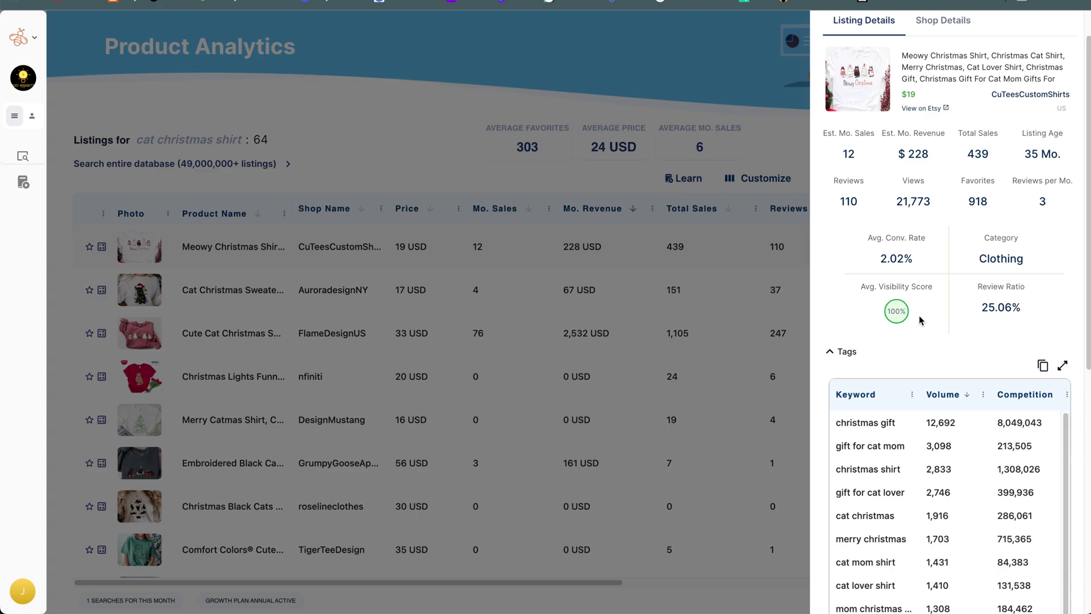
- Close the current competitor listing and open the Cute Cat Christmas Sweatshirt listing's details
scroll(920, 320, down, 1)
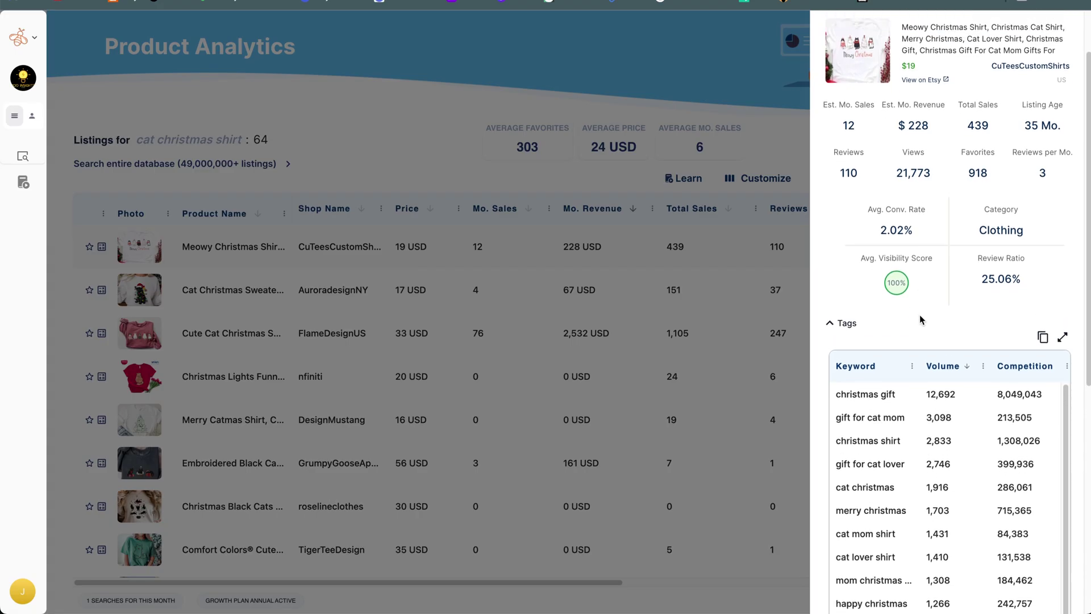
click(476, 254)
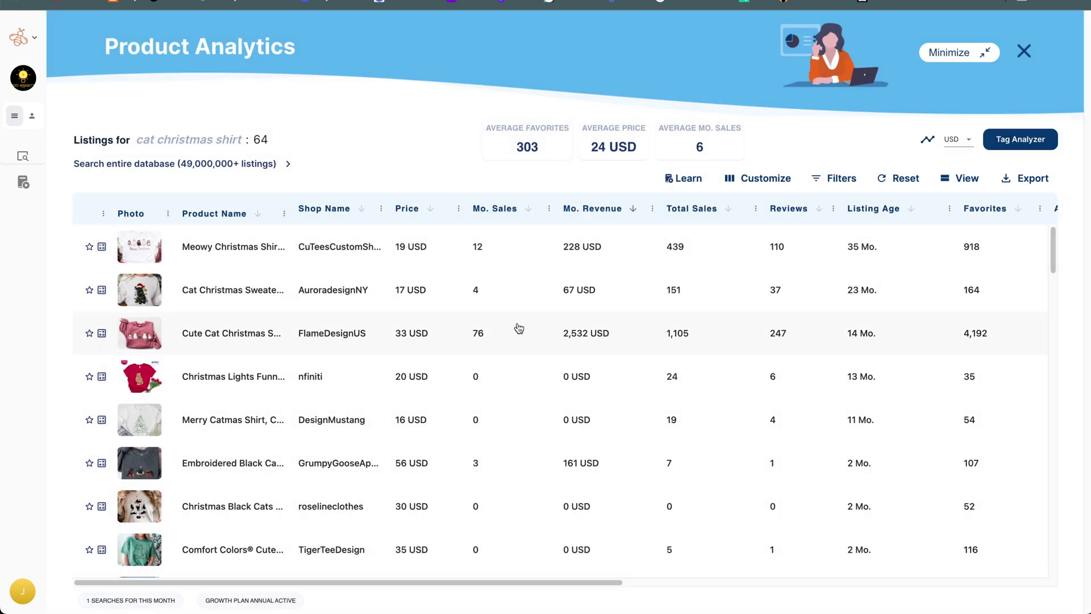
click(200, 351)
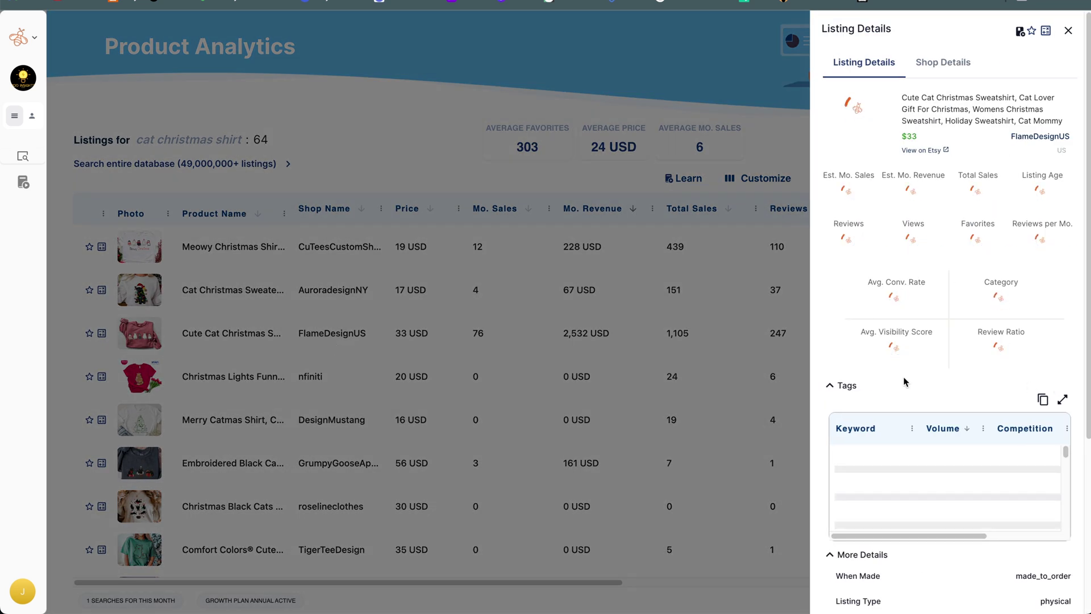
scroll(905, 380, down, 2)
scroll(906, 381, down, 3)
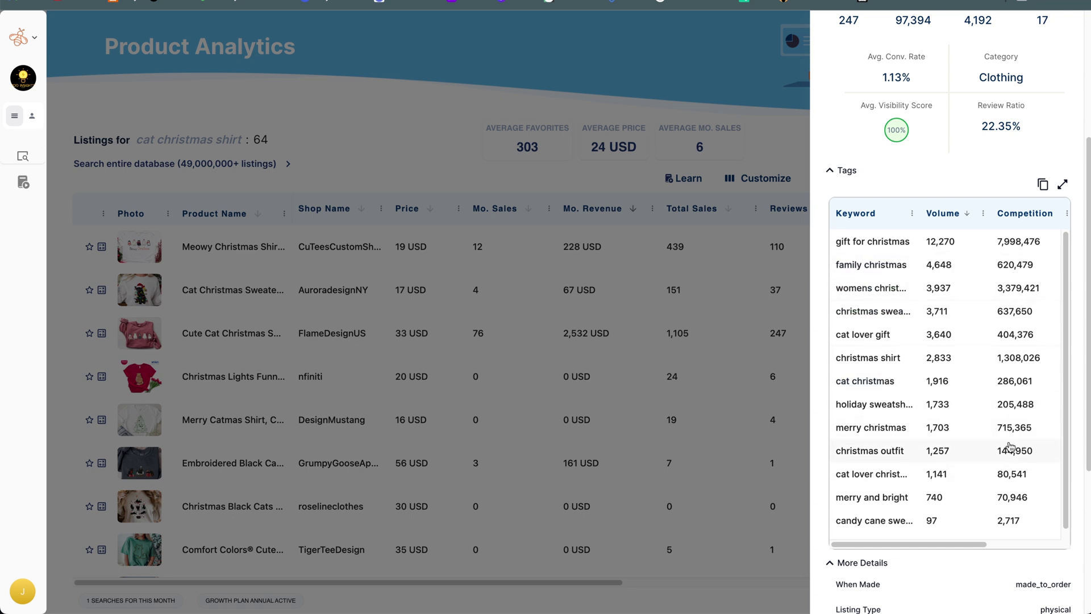
- Copy all tags of the Meowy Christmas Shirt listing and return to the Printify editor
click(1040, 188)
click(883, 247)
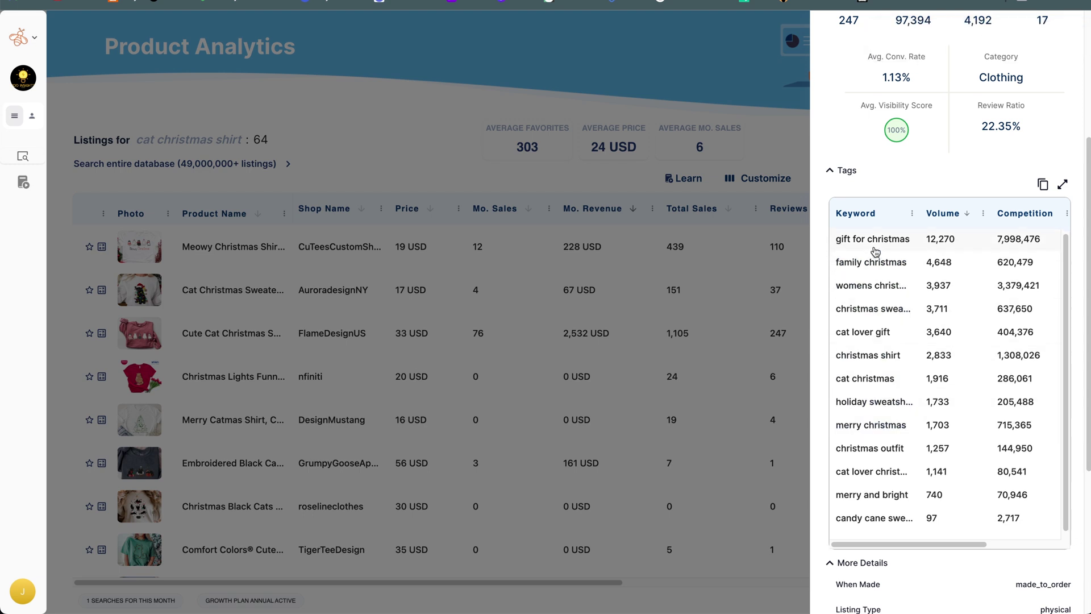
scroll(875, 253, down, 1)
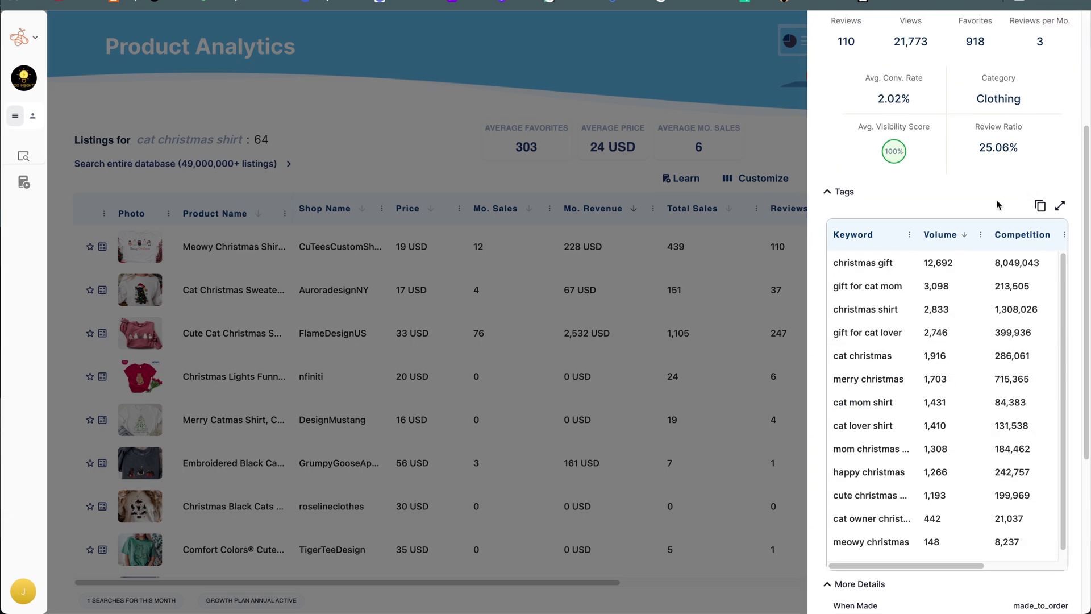
click(1039, 209)
click(1040, 208)
key(ctrl+Tab)
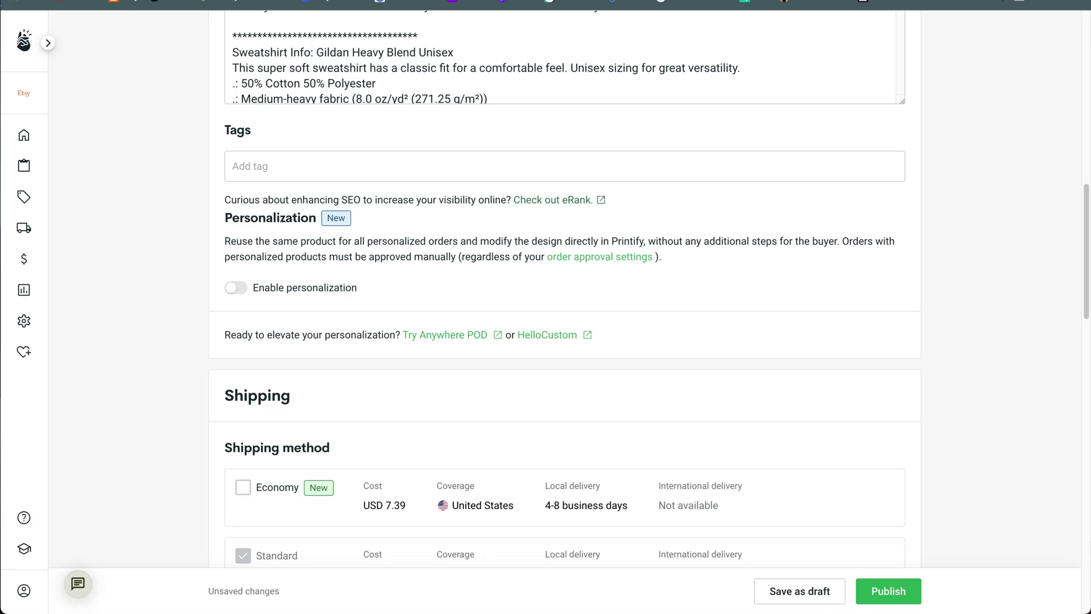
- Paste the copied tag list into the listing's tags and add 'cat' as a tag
click(472, 174)
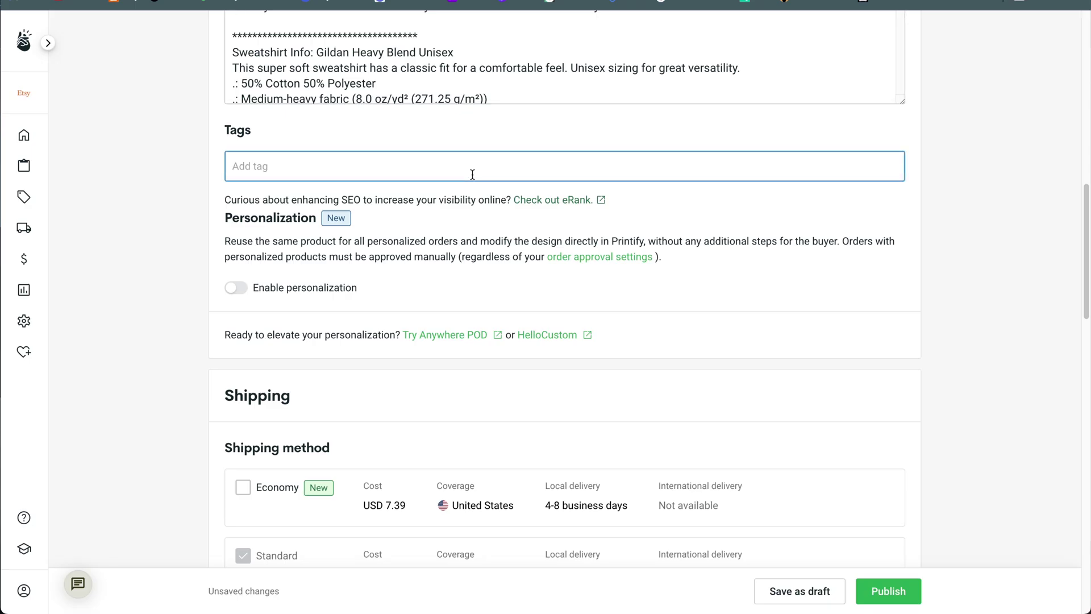
key(ctrl+v)
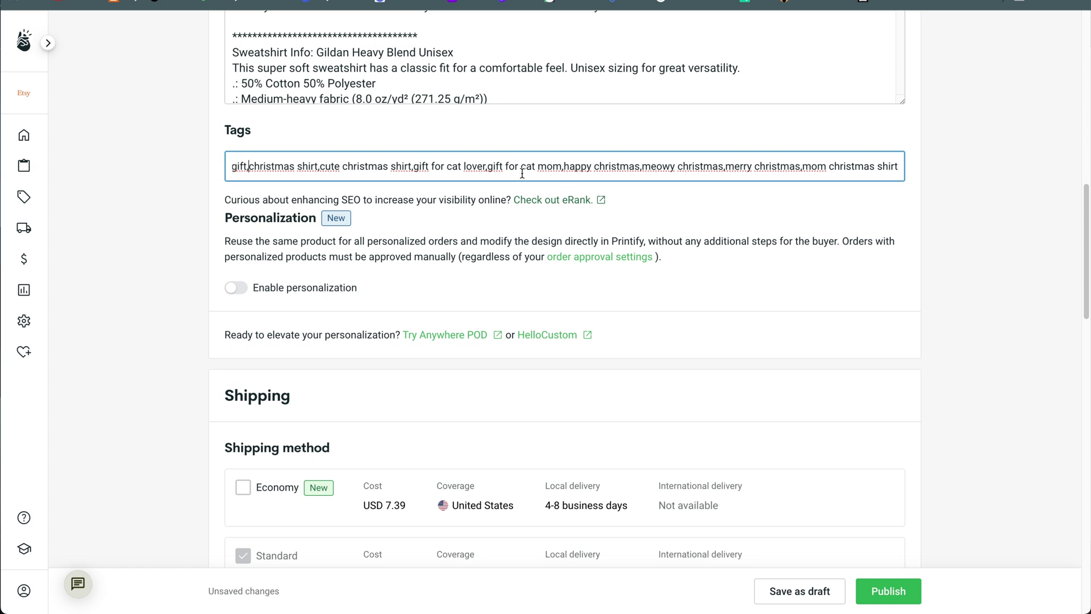
key(Return)
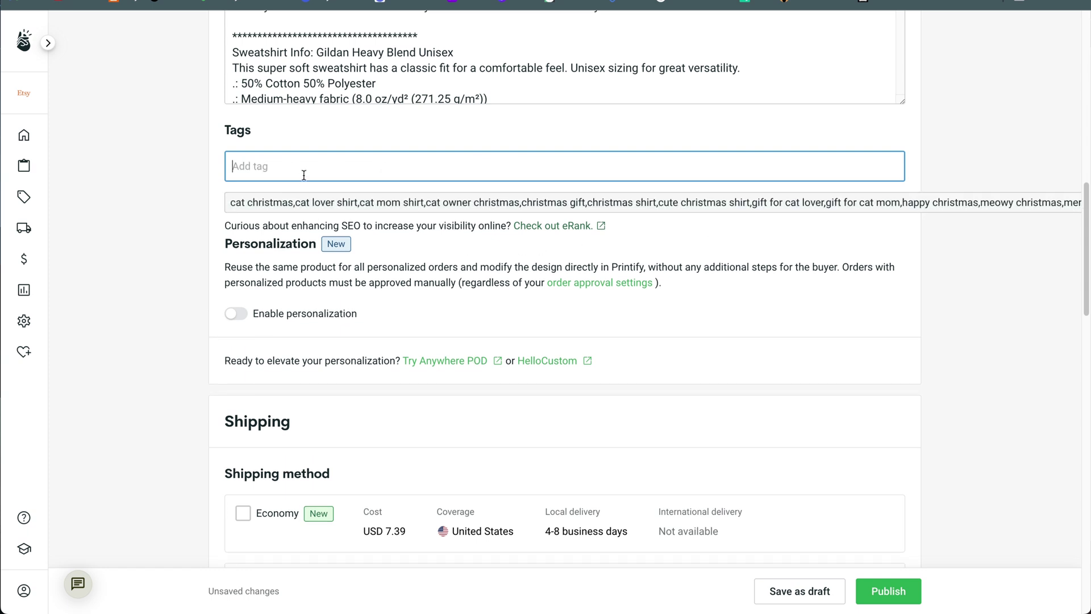
text(cat)
key(Return)
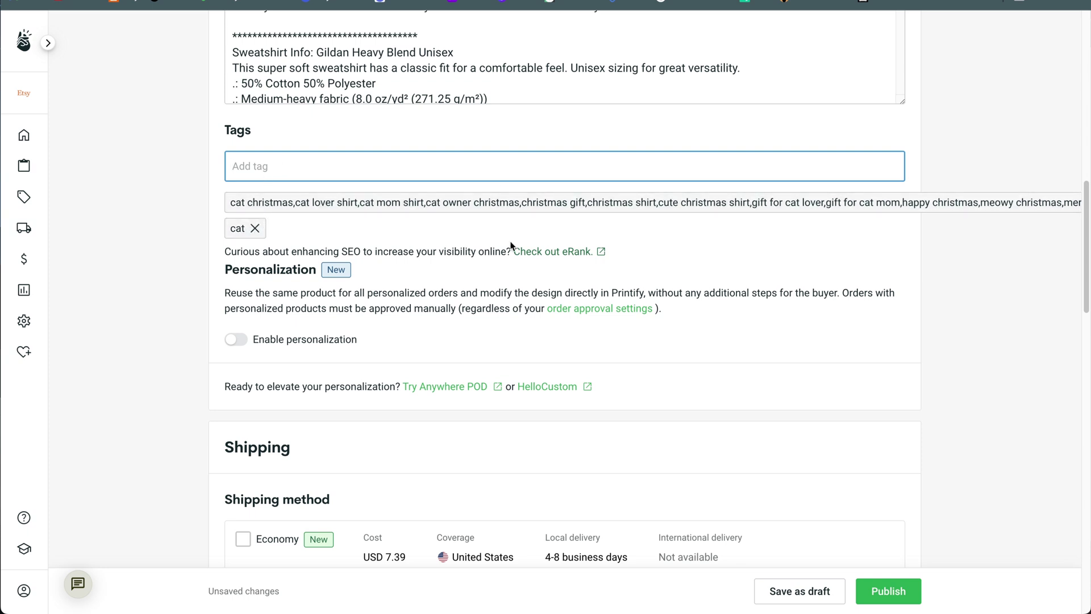
- Trim the tags to 'meowy christmas', then add and remove a 'cat christmas, santa cat' test tag
click(255, 228)
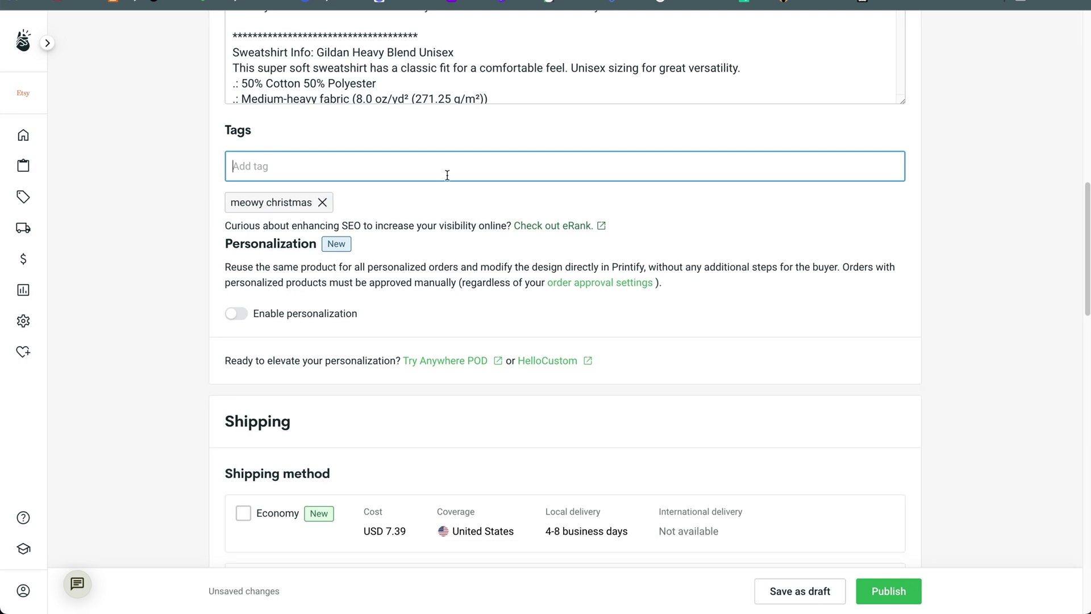
text(cat christmas)
text(, santa cat)
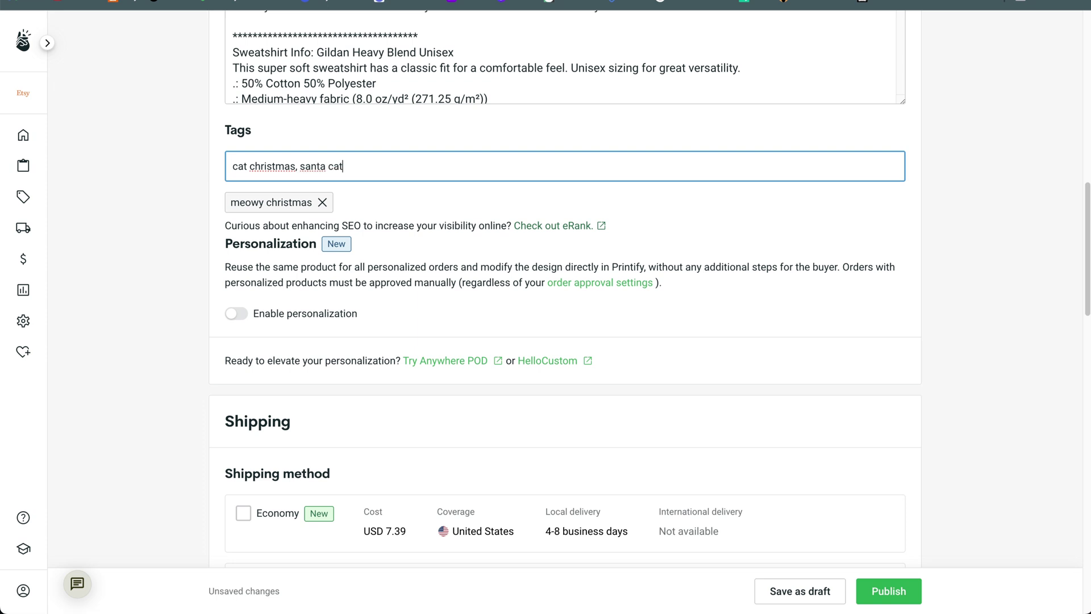
key(Return)
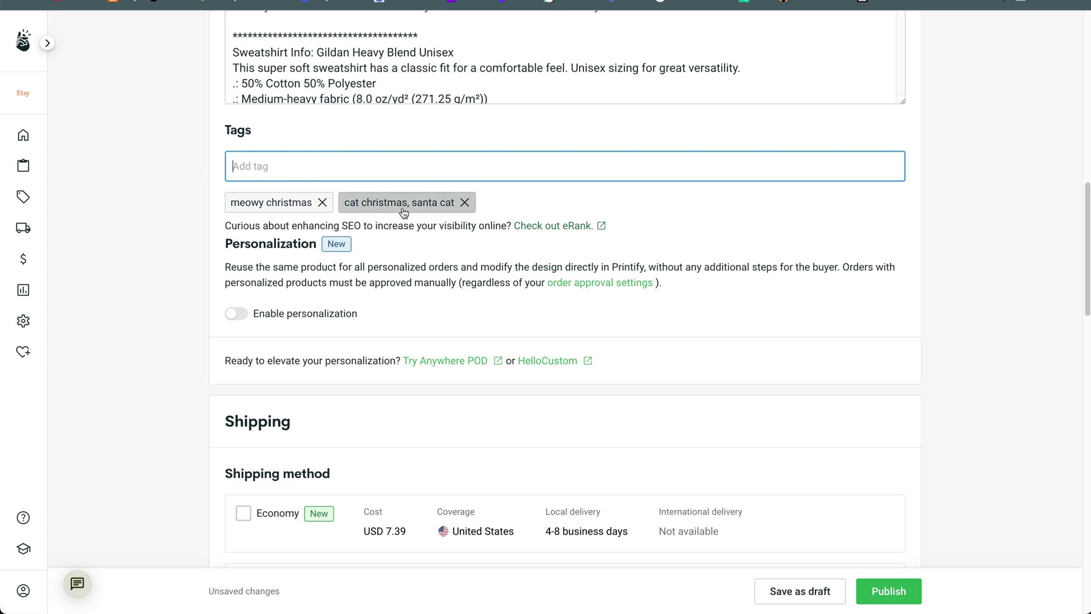
click(464, 203)
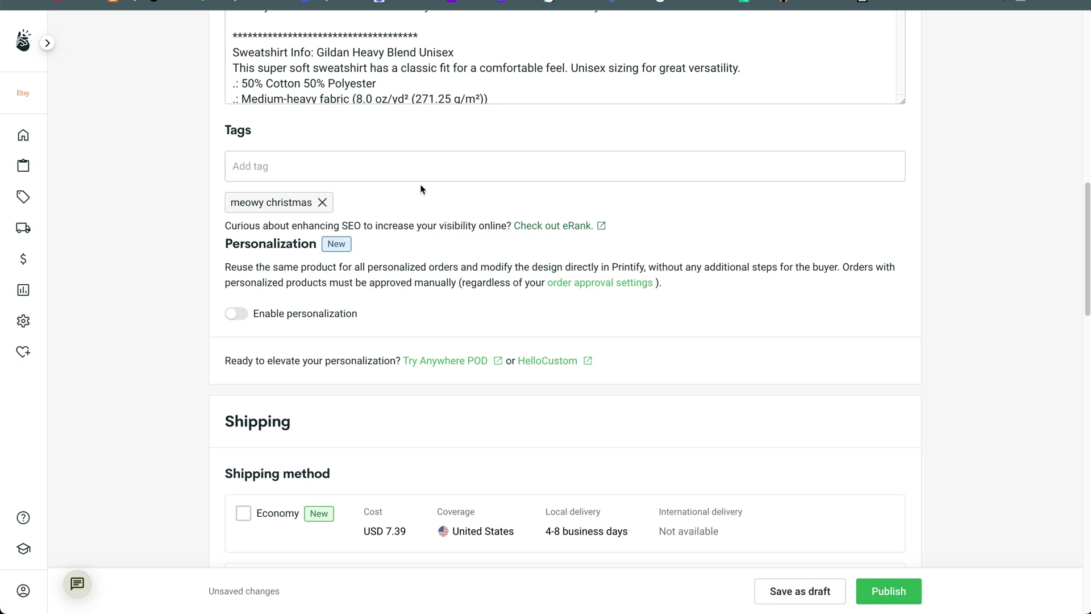
- Look over the available shipping profiles, then move to the Etsy Shop Manager listing
click(427, 176)
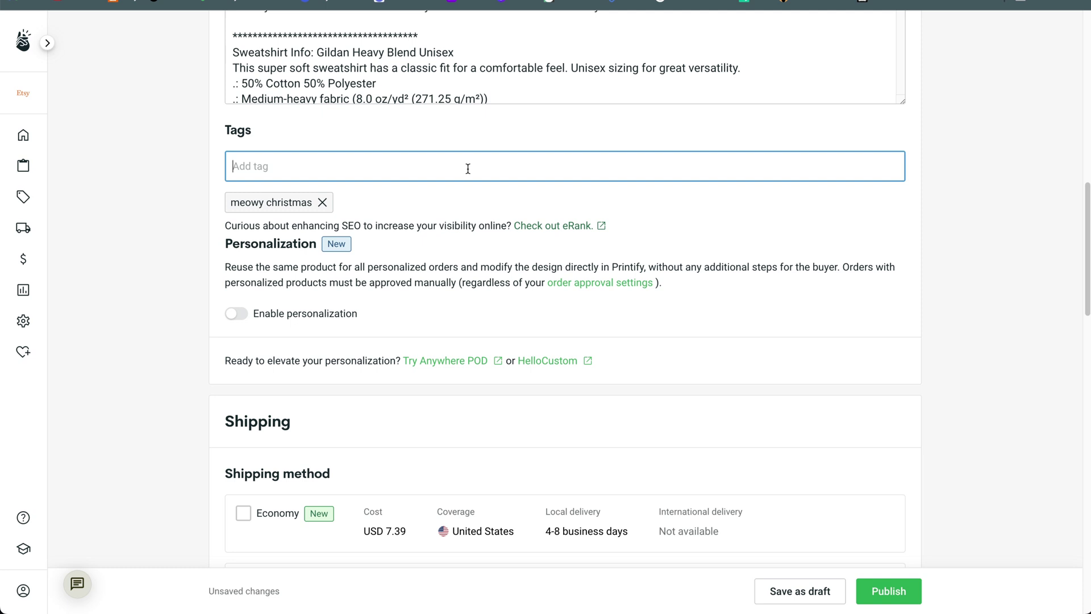
scroll(471, 199, down, 2)
scroll(475, 233, down, 3)
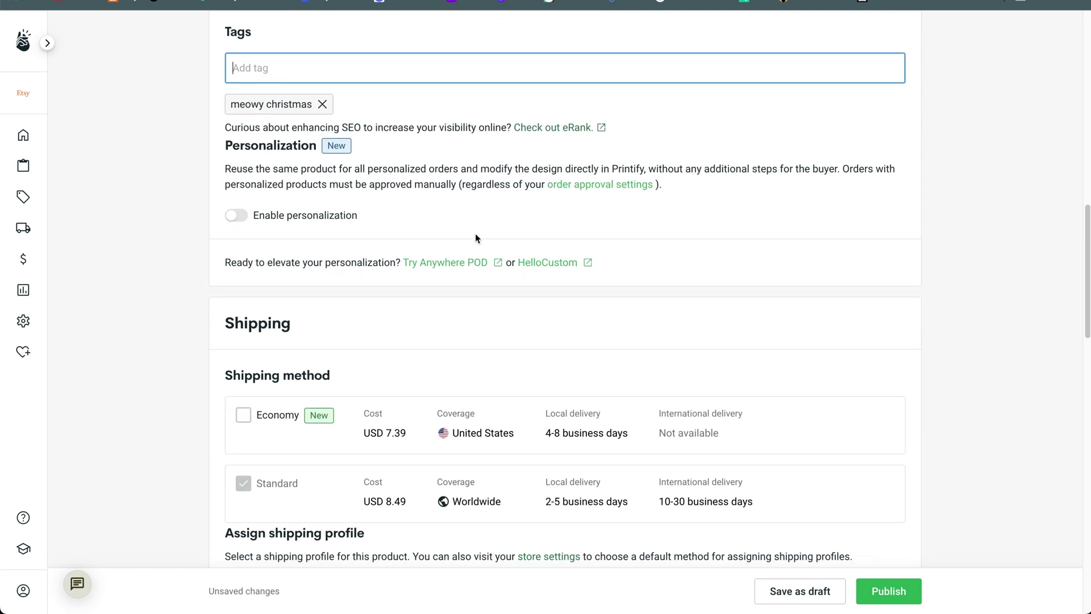
scroll(193, 308, down, 5)
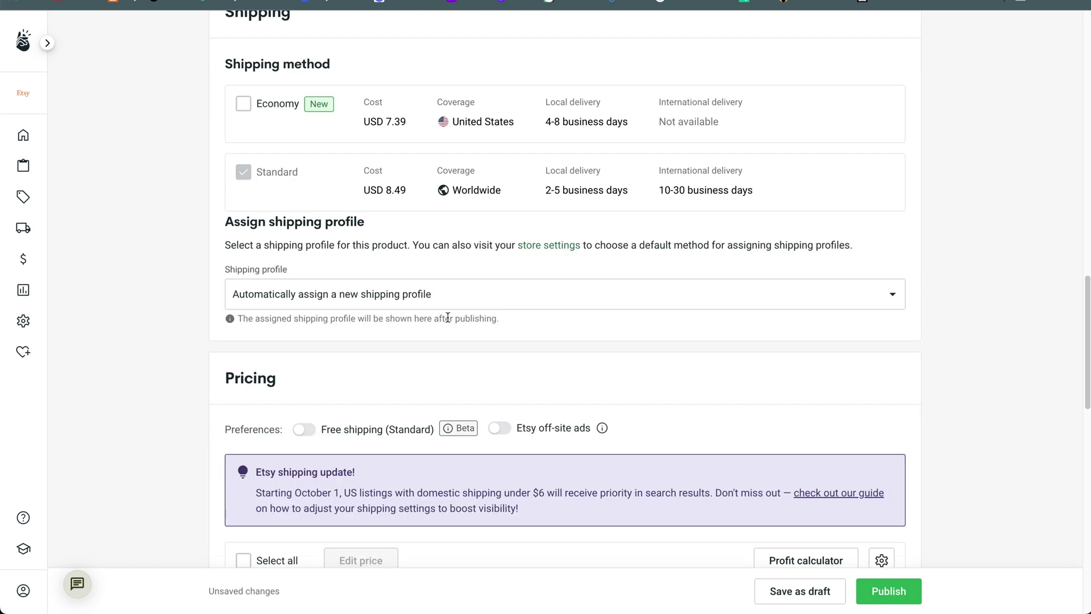
click(453, 304)
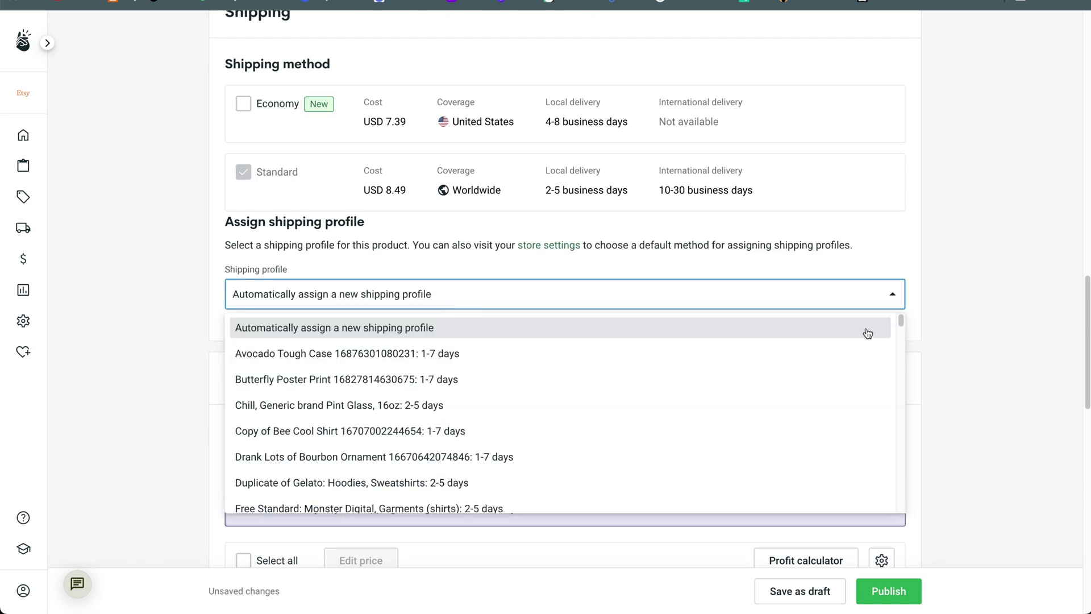
key(ctrl+Left)
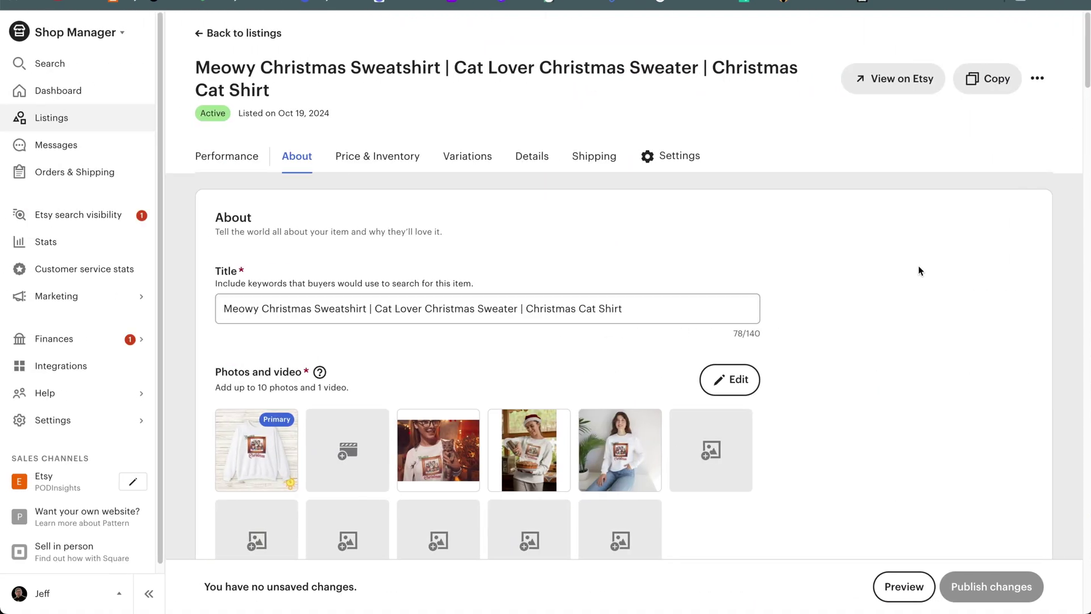
- Move the woman-holding-a-kitten photo into the Primary slot, ahead of the flat sweatshirt shot
scroll(919, 266, down, 2)
scroll(918, 270, down, 2)
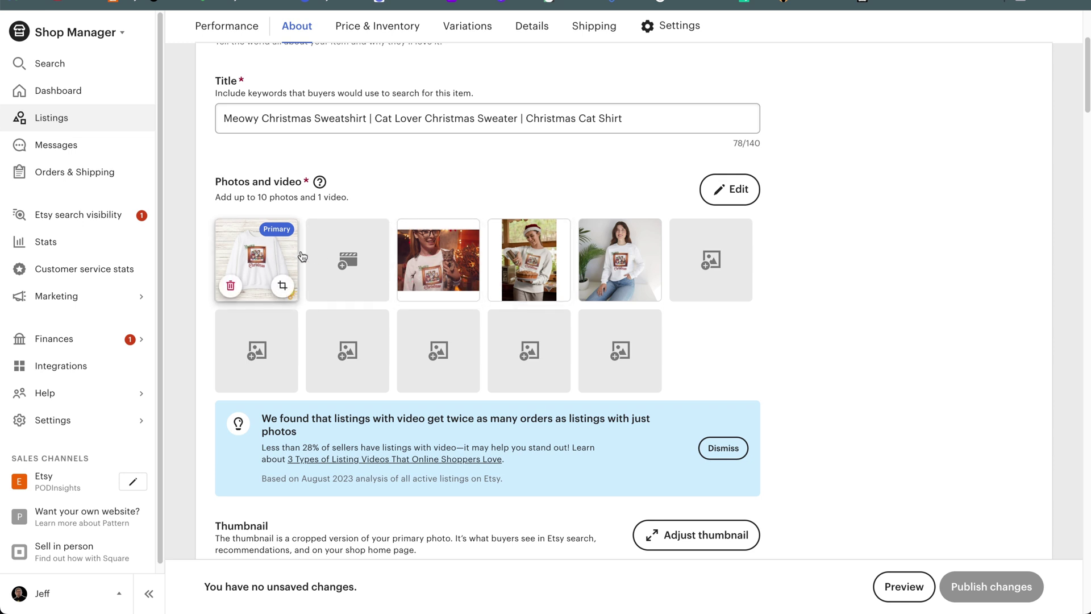
mouse_move(279, 254)
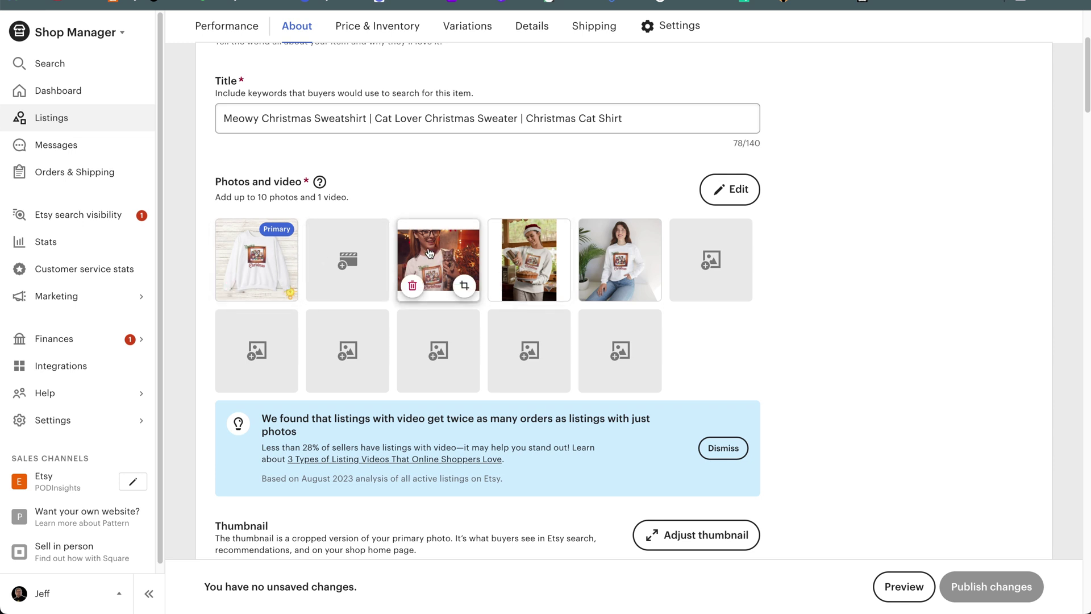
mouse_move(602, 263)
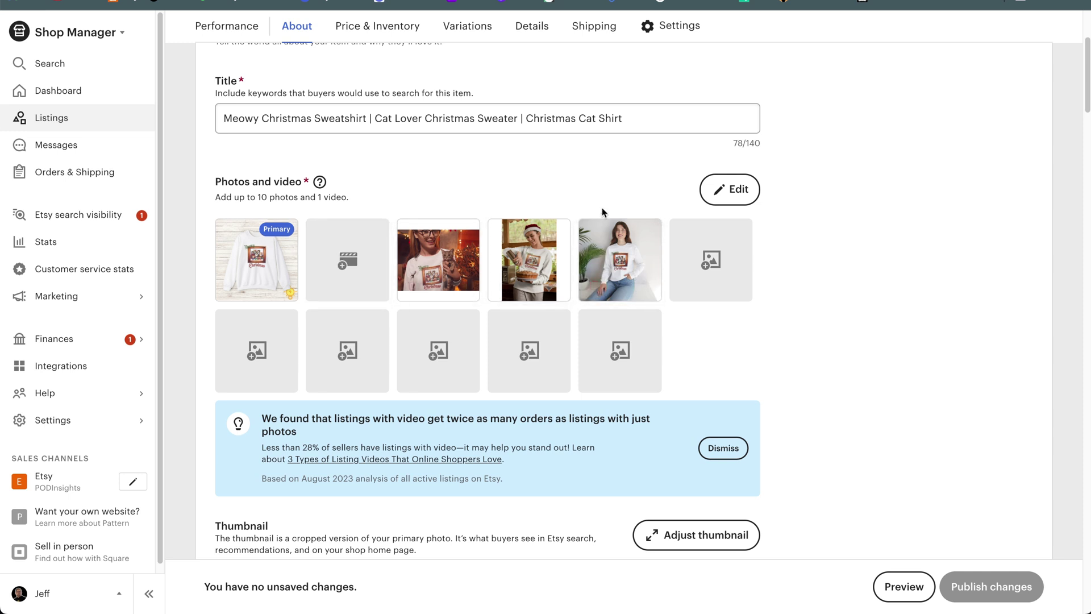
click(730, 189)
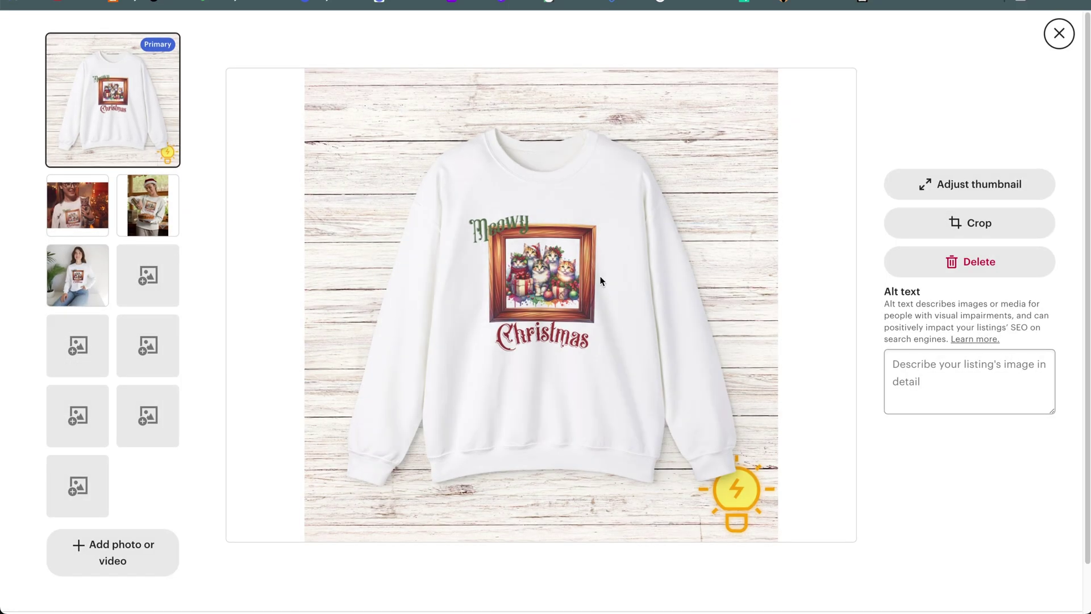
drag(83, 208, 110, 100)
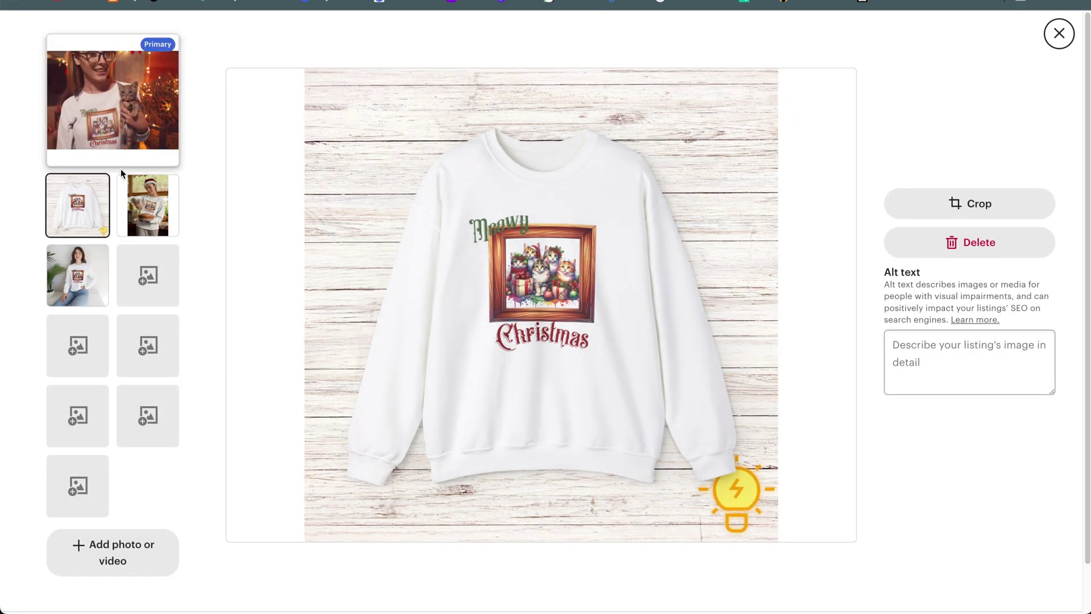
click(136, 114)
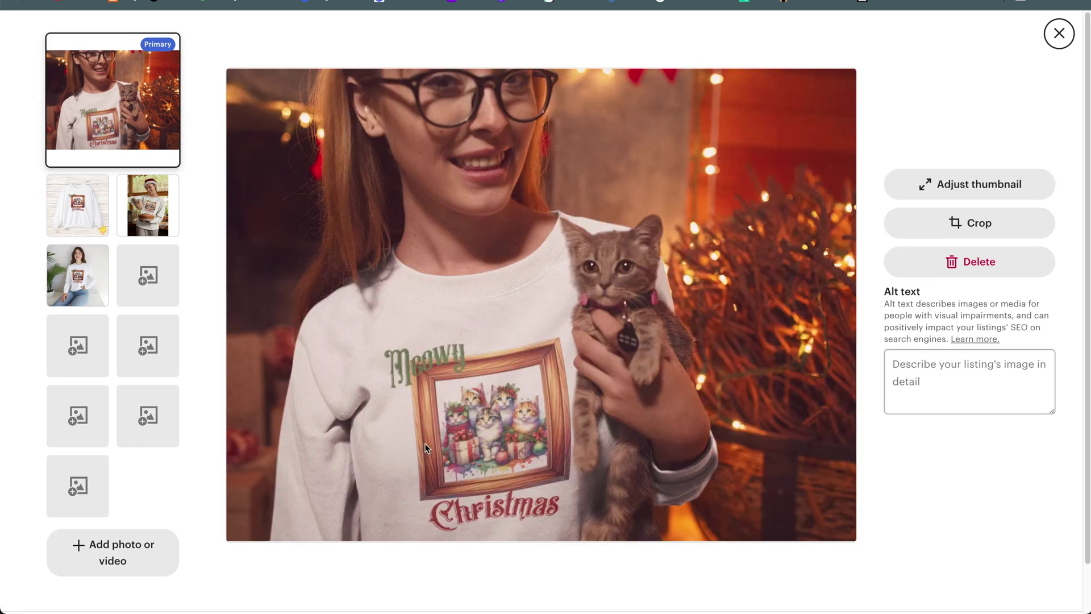
key(Escape)
- Open the listing's Core details and try 'another company' as maker before reverting to 'I did'
scroll(998, 295, down, 6)
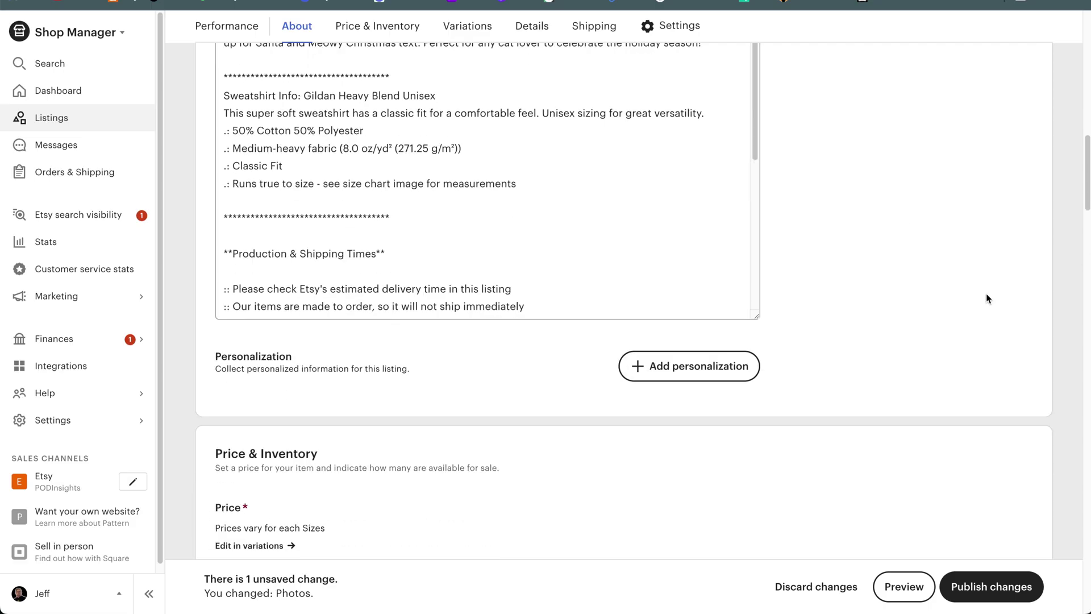
scroll(928, 278, down, 2)
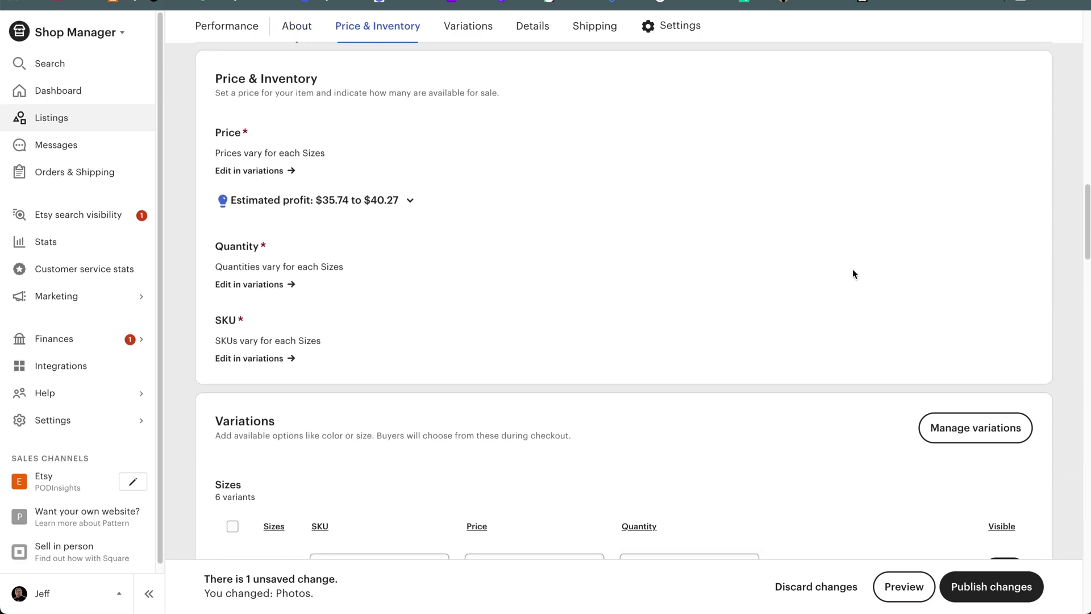
scroll(755, 272, down, 6)
scroll(815, 275, down, 9)
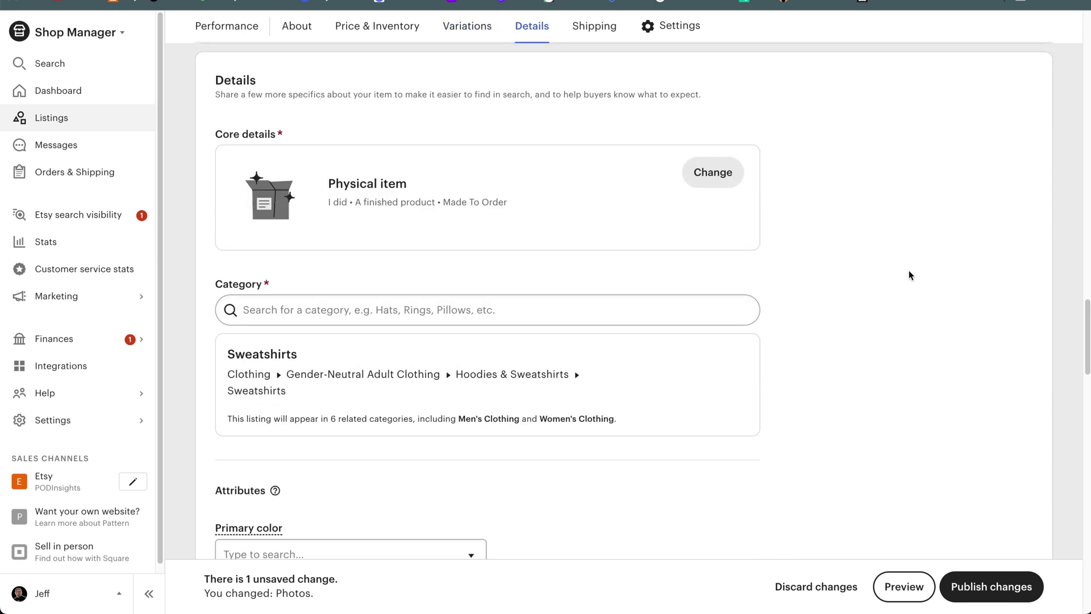
click(729, 177)
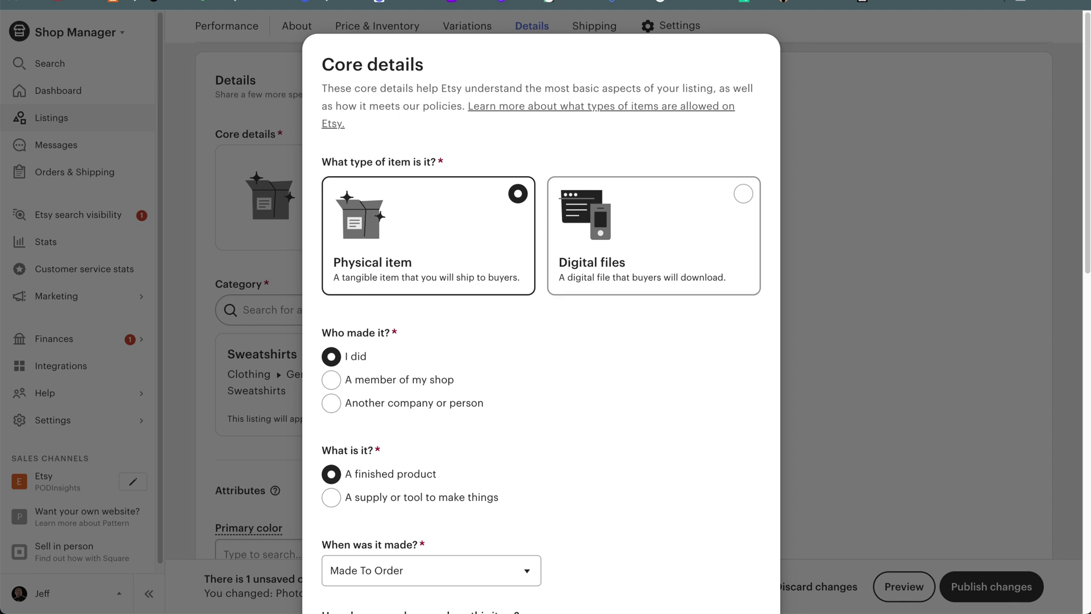
scroll(693, 432, down, 1)
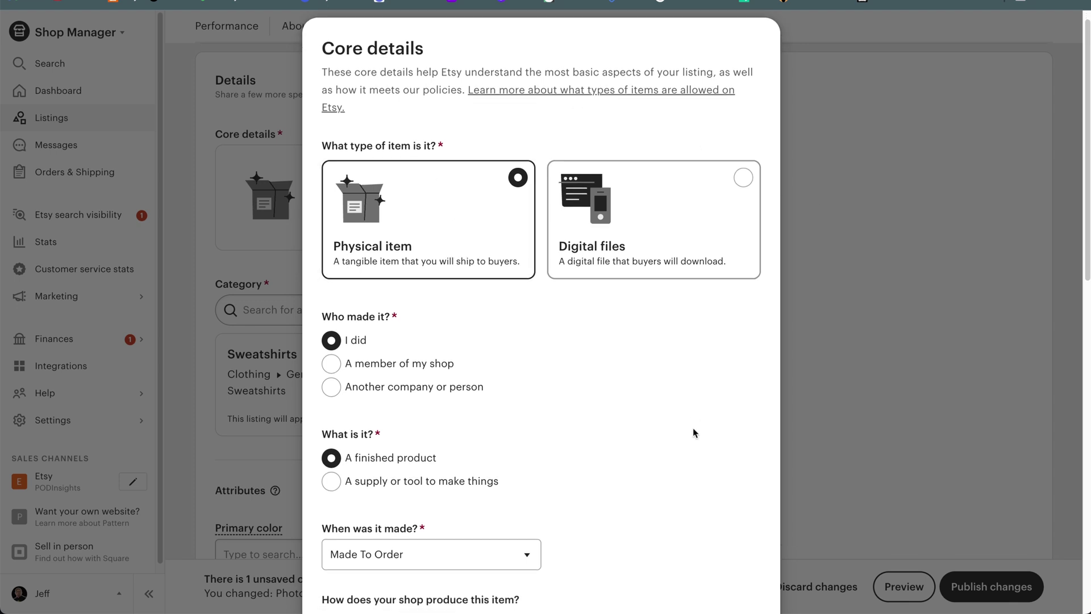
scroll(693, 433, down, 2)
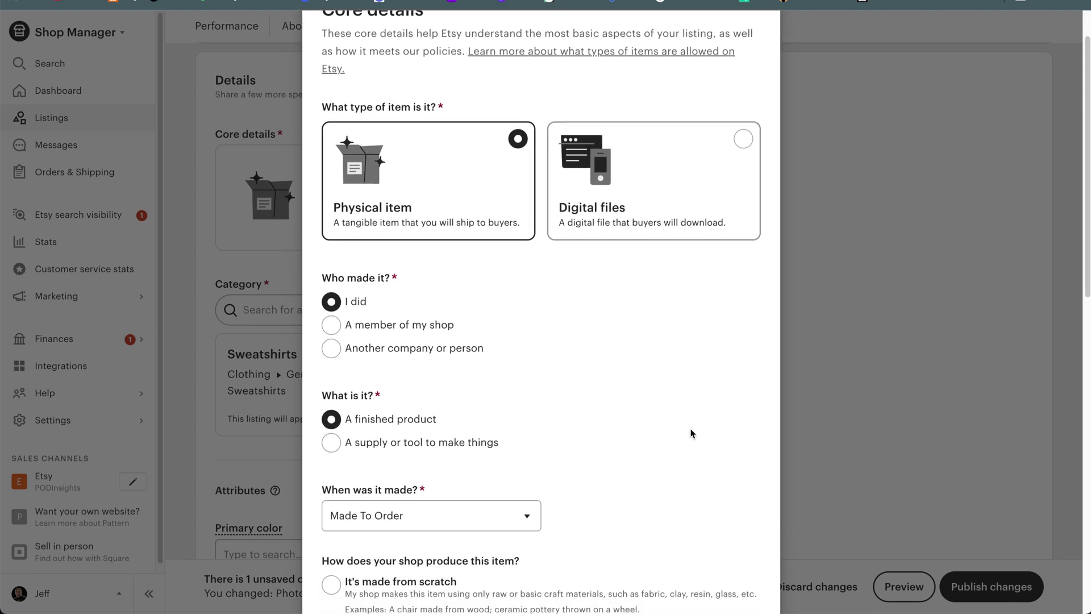
scroll(689, 432, down, 2)
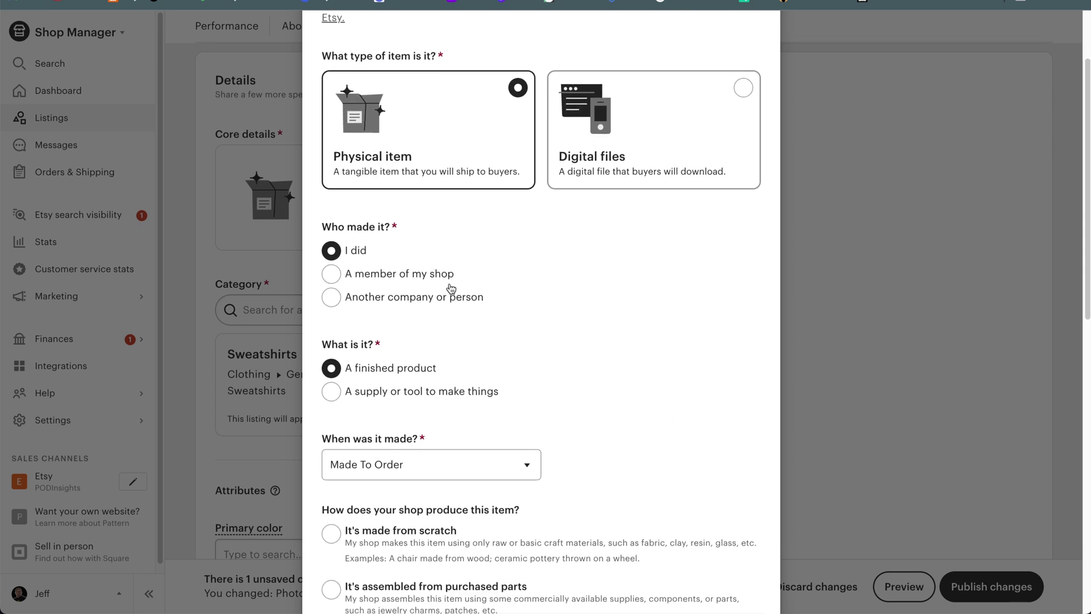
drag(322, 226, 419, 241)
click(415, 305)
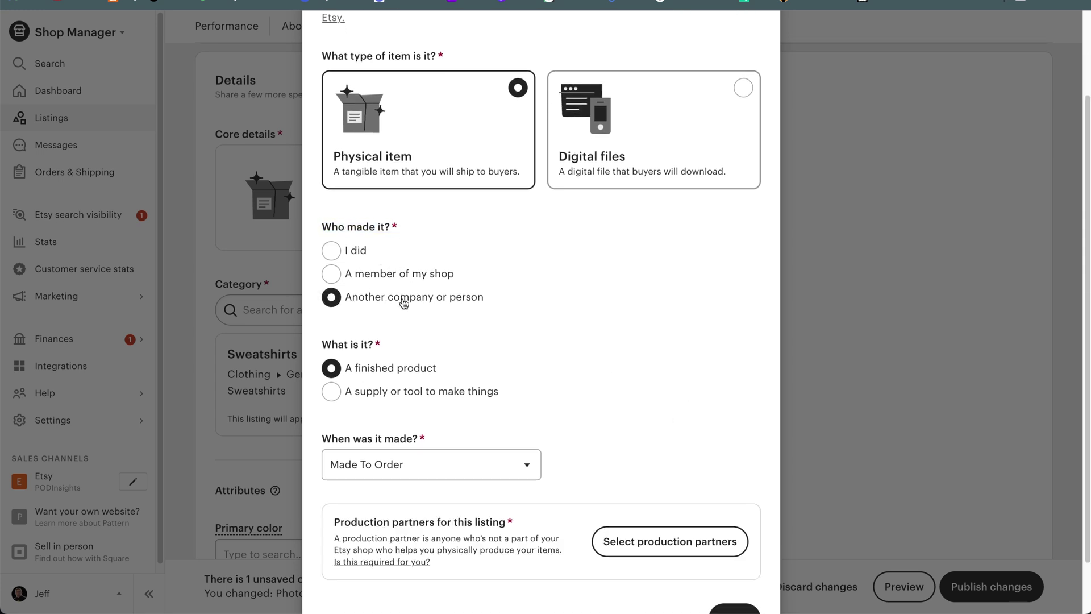
scroll(392, 305, down, 1)
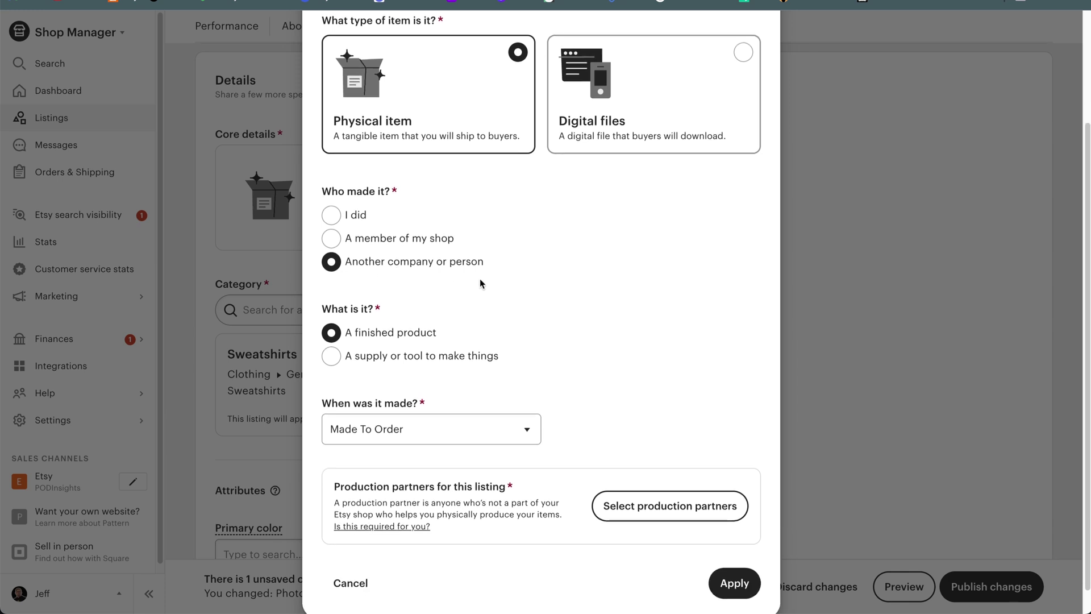
click(359, 217)
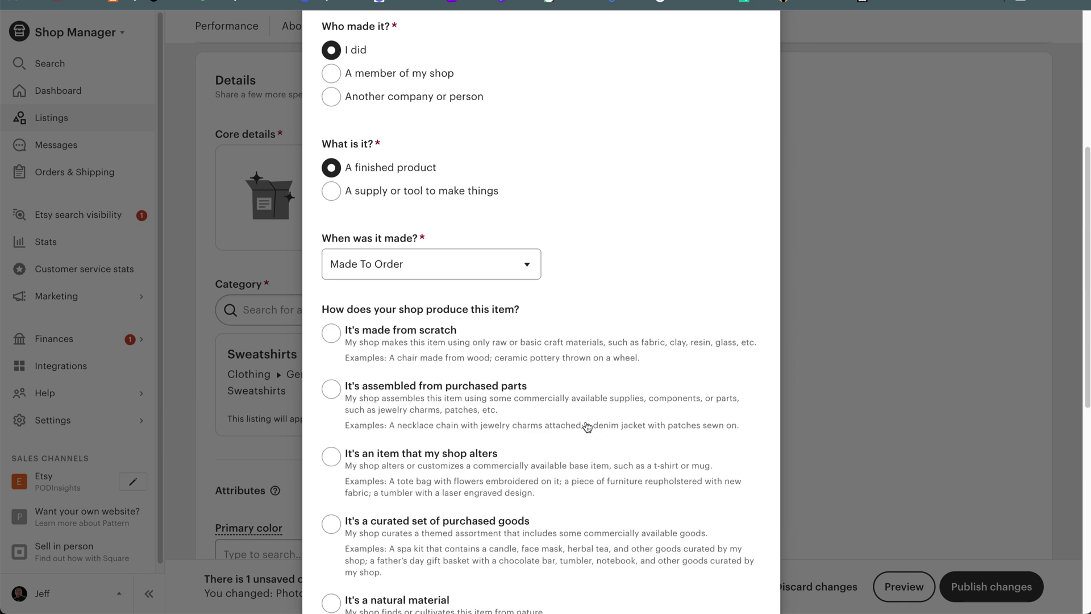
scroll(446, 239, up, 3)
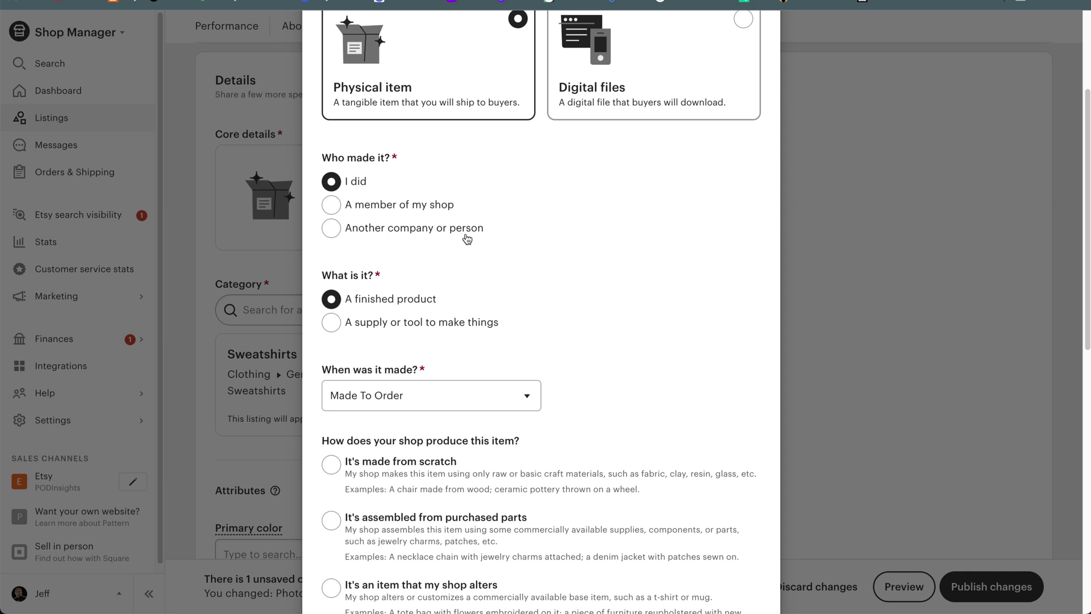
- Mark the listing as 'It's an item that my shop alters'
scroll(467, 238, down, 1)
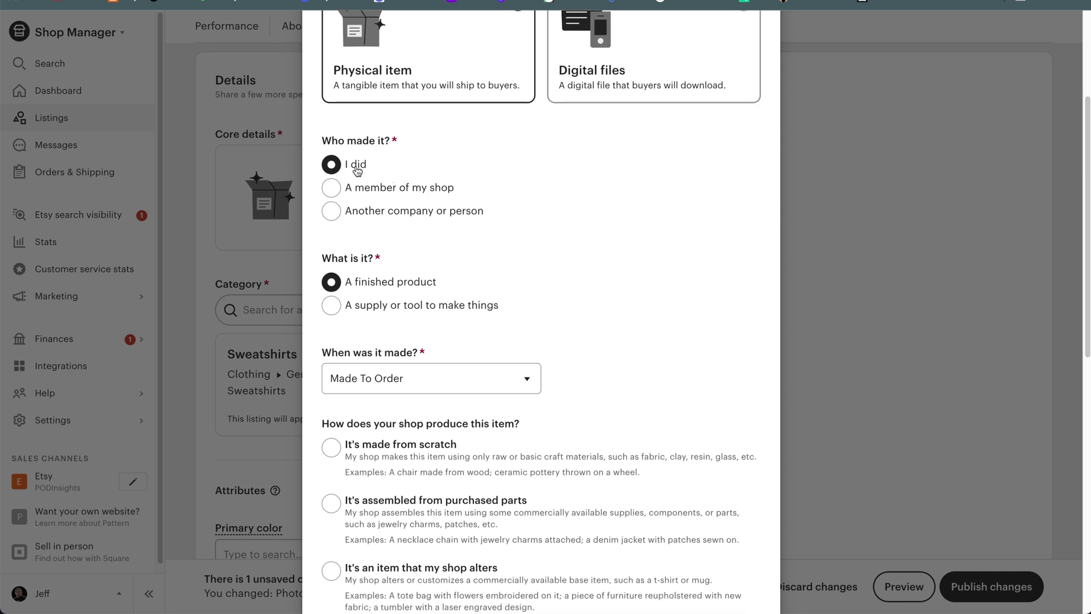
scroll(529, 269, down, 3)
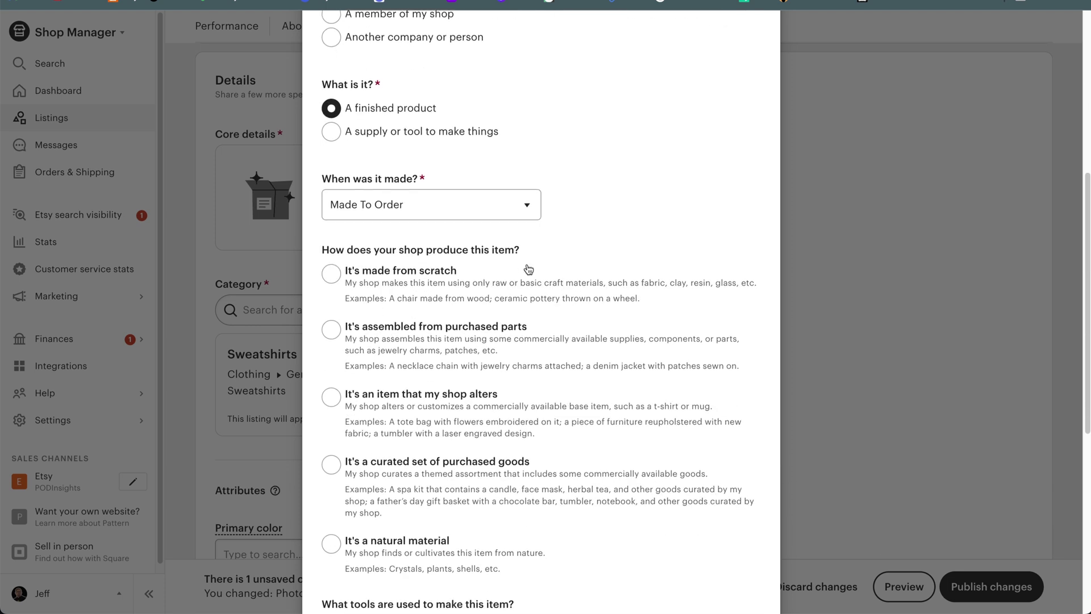
scroll(528, 269, down, 1)
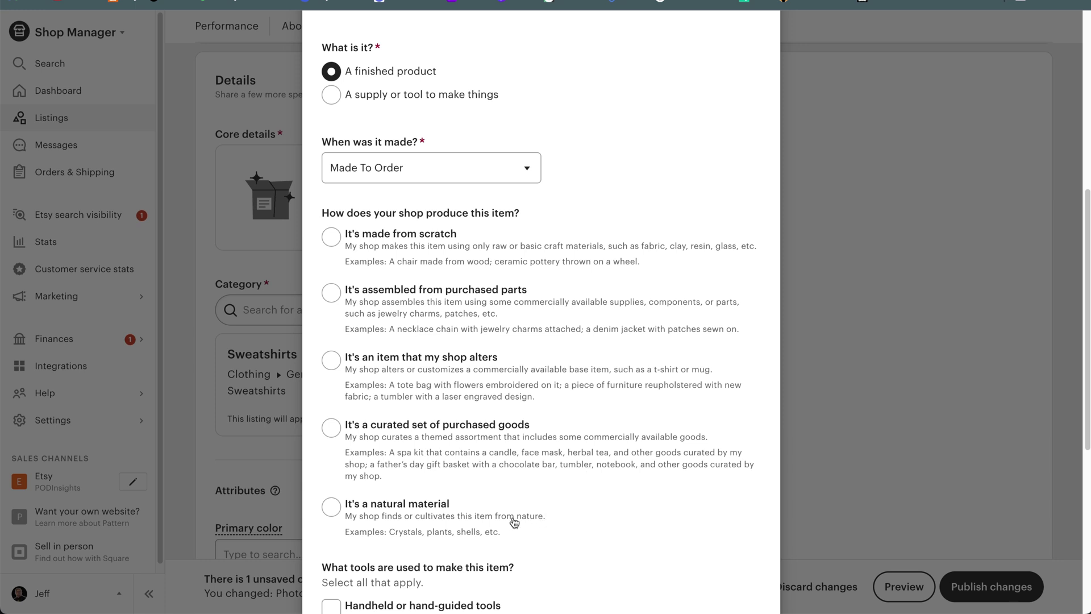
scroll(515, 522, up, 1)
scroll(514, 521, up, 3)
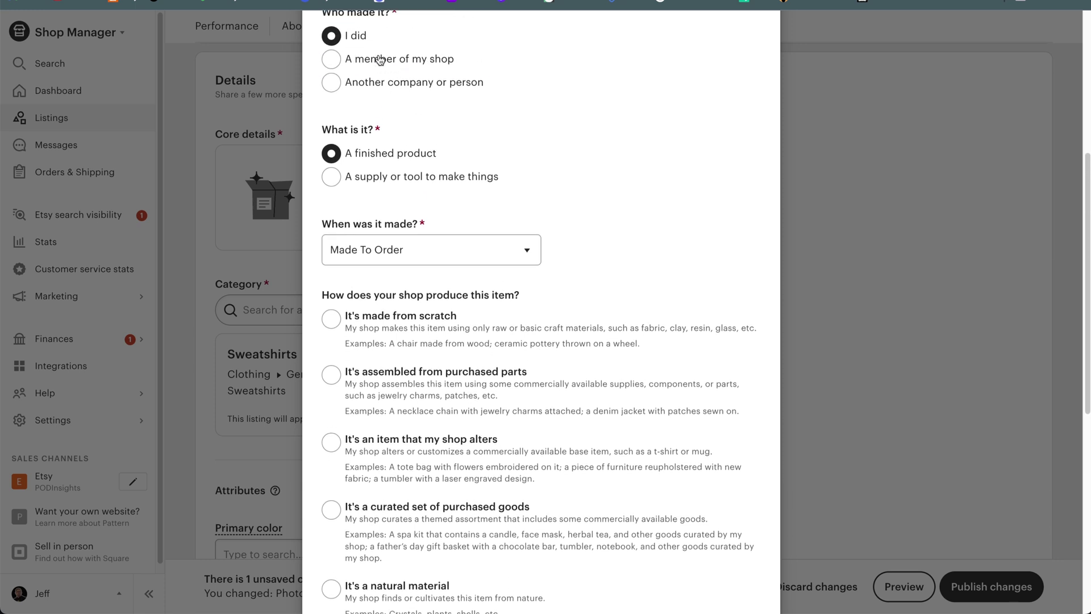
scroll(403, 200, down, 5)
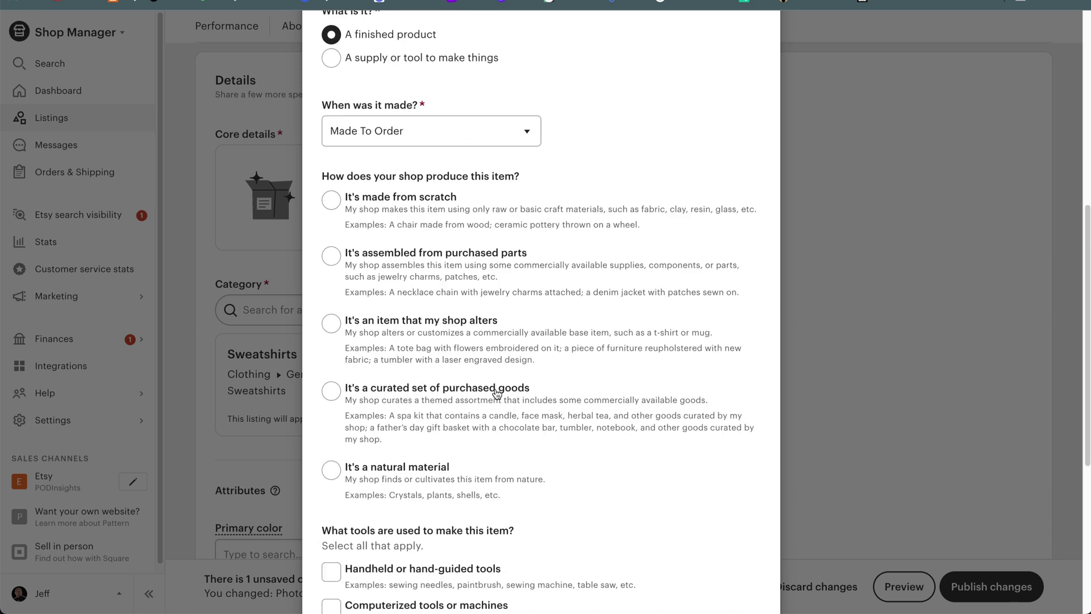
click(486, 360)
- Choose Printify as production partner and record that an AI generator is used
scroll(487, 377, down, 3)
scroll(487, 379, down, 4)
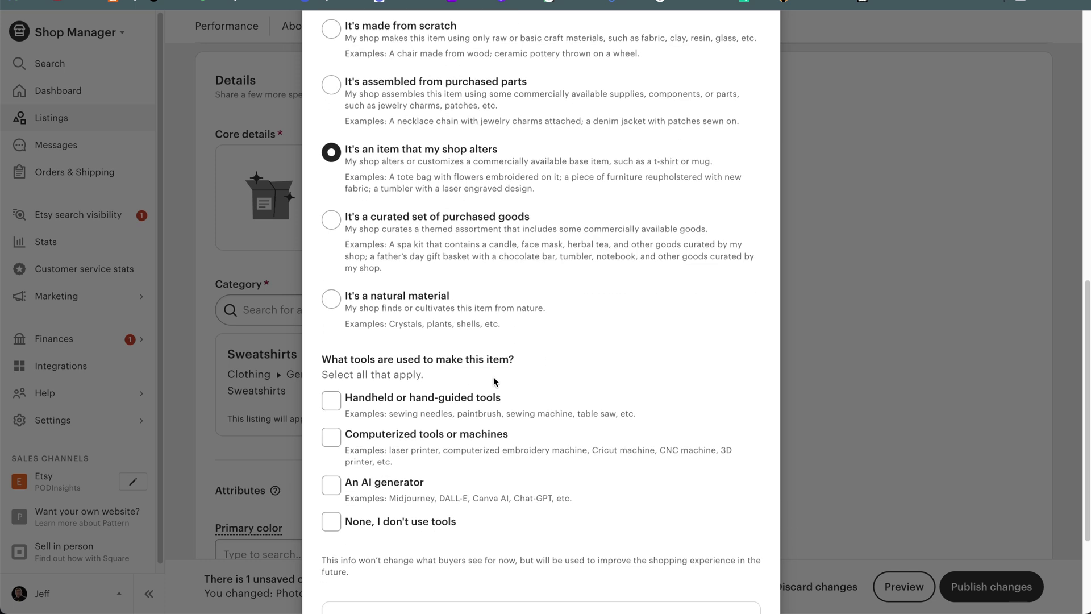
scroll(422, 498, down, 1)
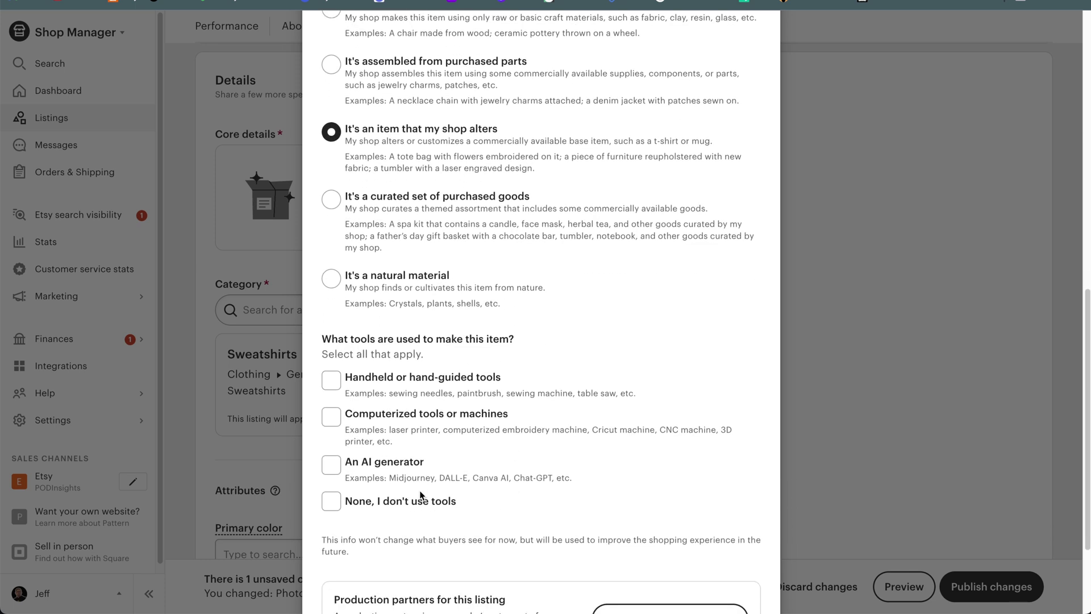
scroll(421, 496, down, 5)
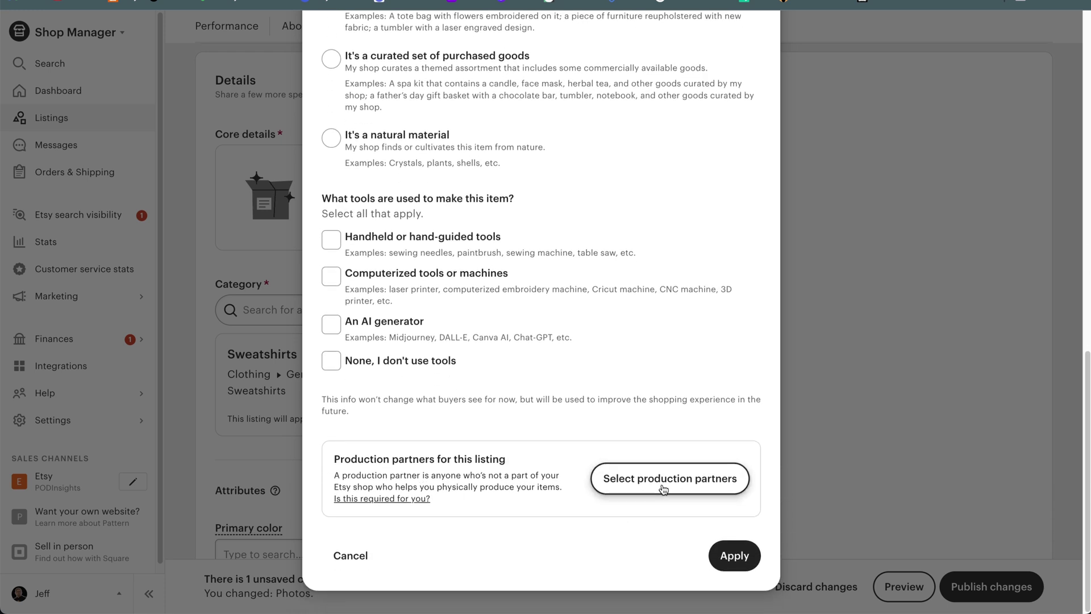
click(663, 487)
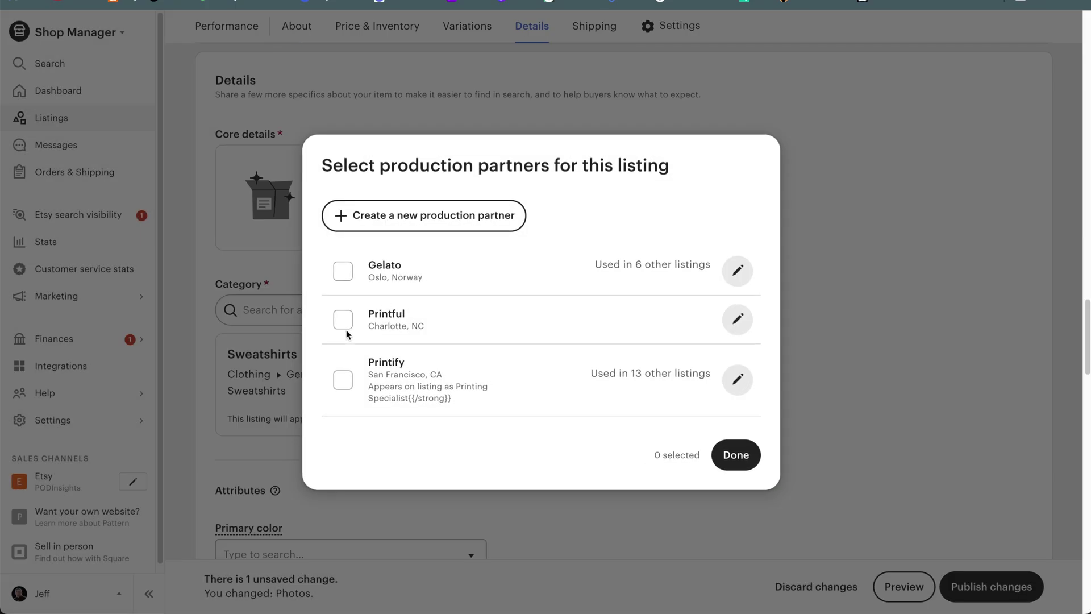
click(351, 377)
click(736, 455)
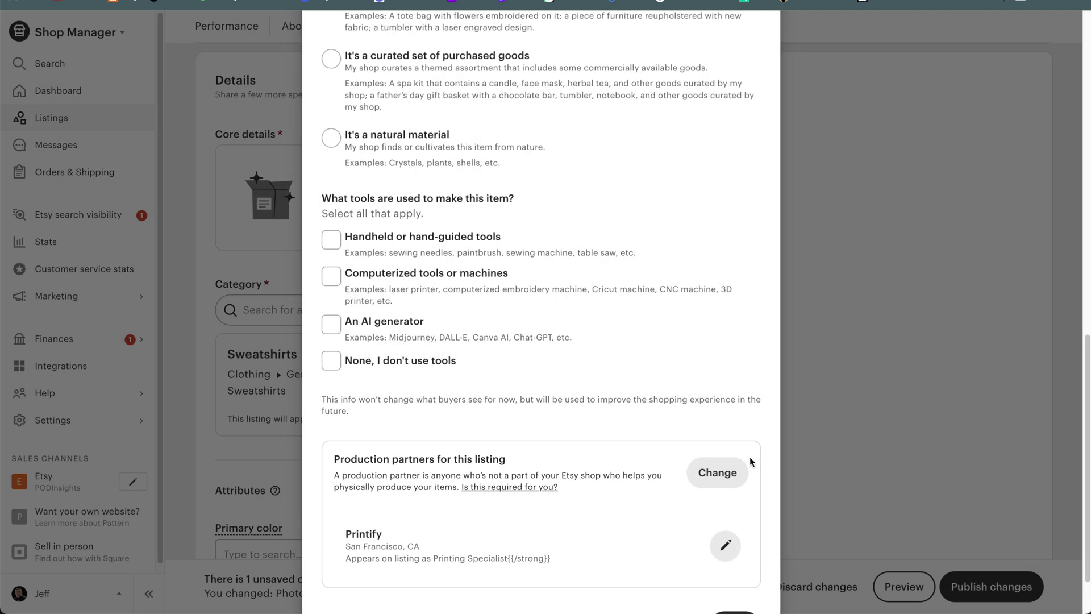
scroll(526, 489, up, 3)
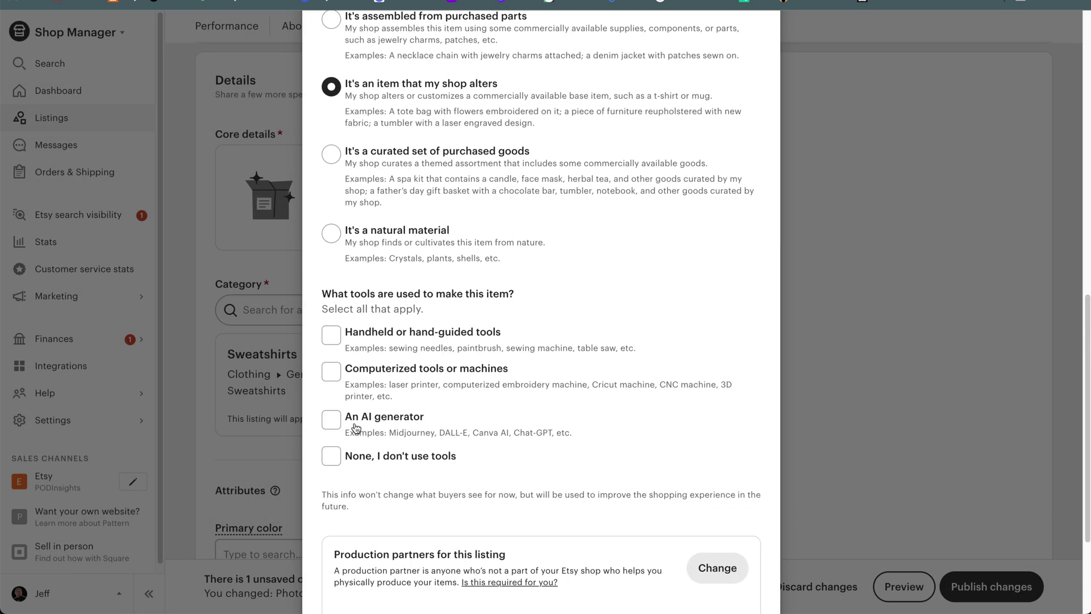
click(333, 423)
- Scroll the Printify help article and review the four product category descriptions
scroll(590, 421, up, 10)
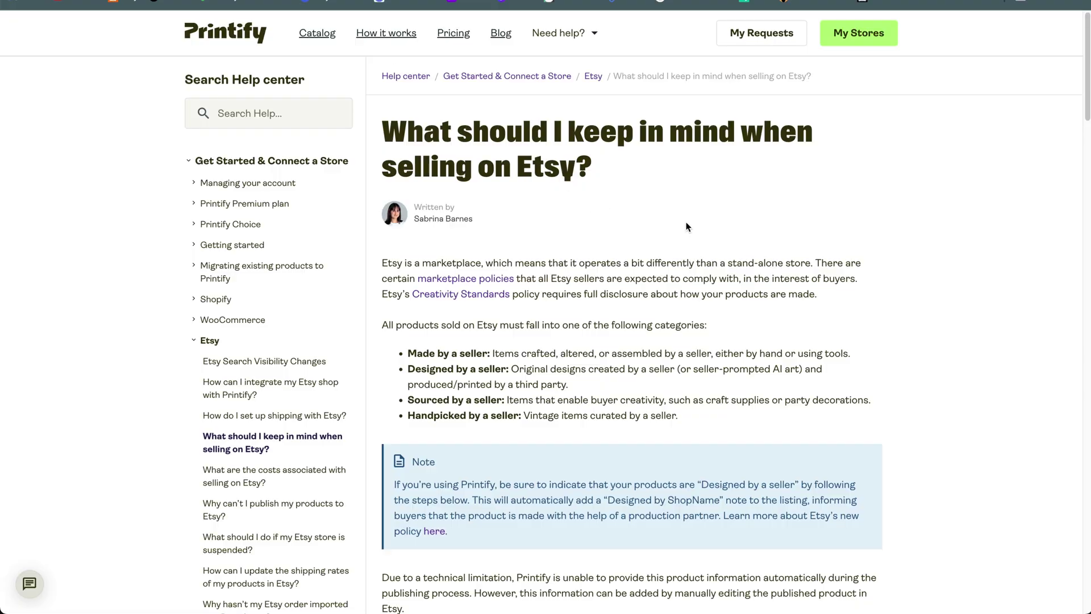
scroll(688, 226, down, 3)
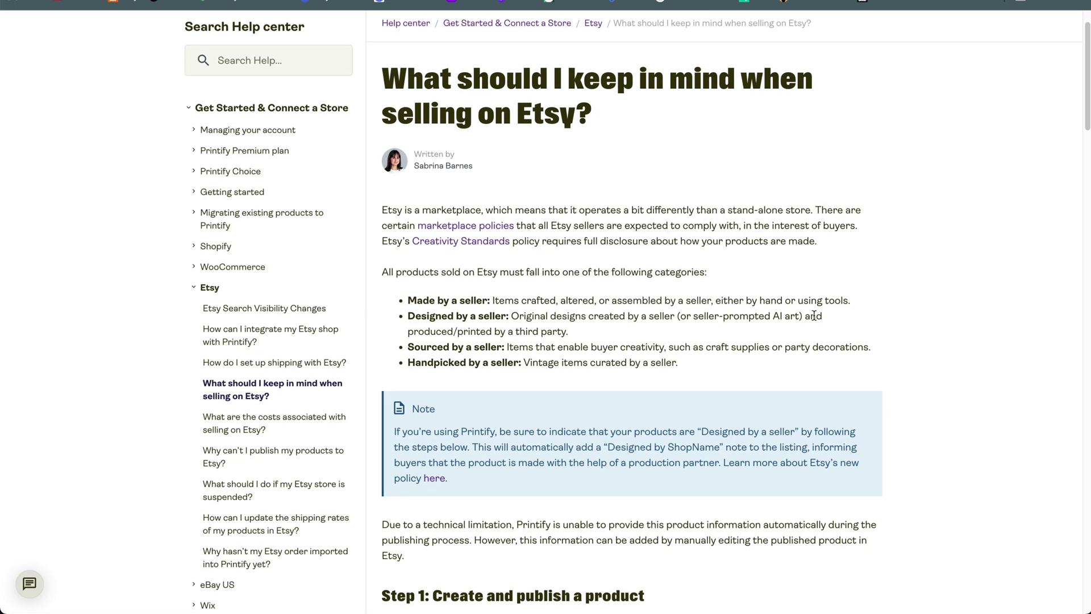
scroll(815, 316, down, 2)
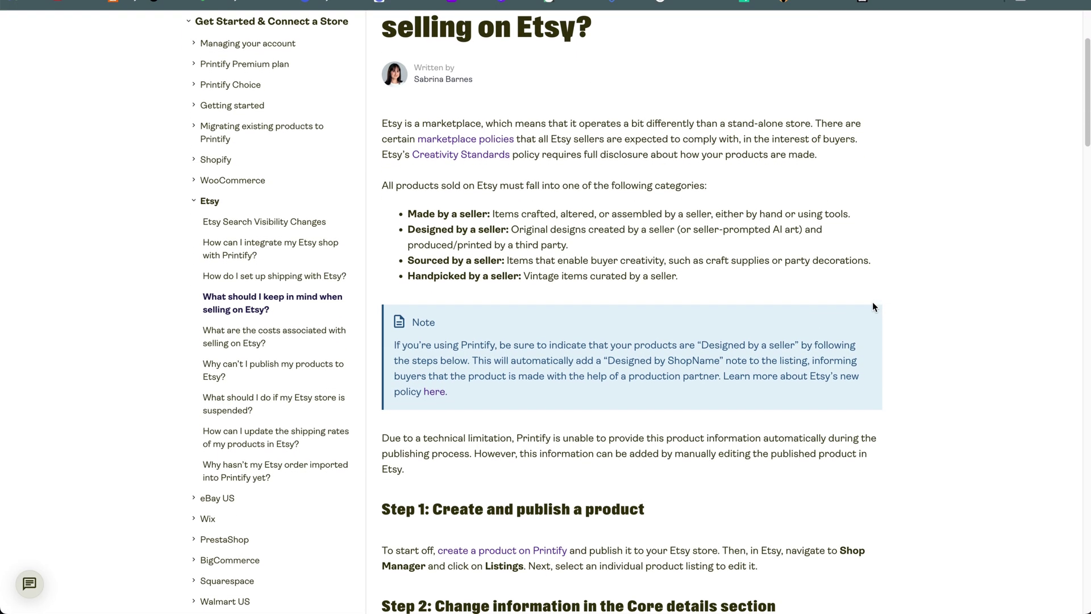
scroll(870, 307, down, 1)
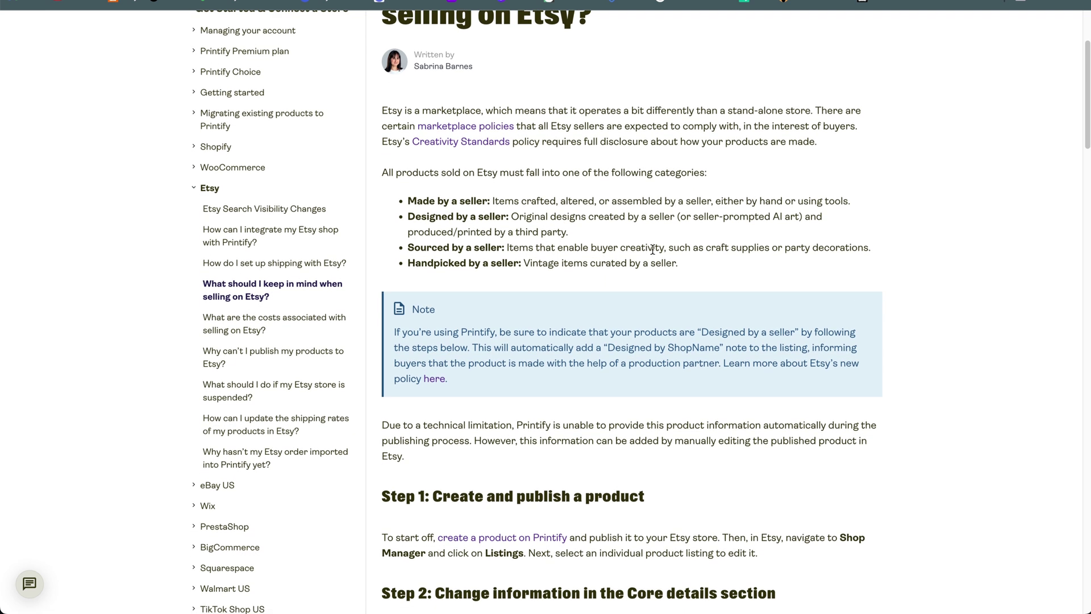
drag(410, 200, 691, 266)
click(691, 266)
- Review the 'Another company or person' option and Step 2 instructions, then return to Etsy's Core details
scroll(691, 269, down, 5)
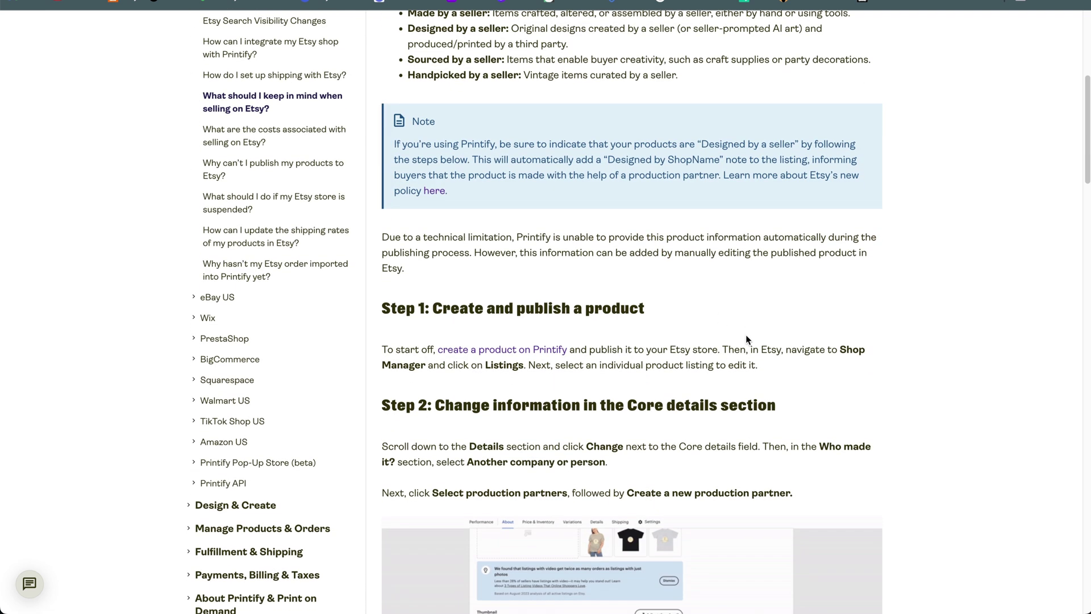
scroll(932, 371, down, 5)
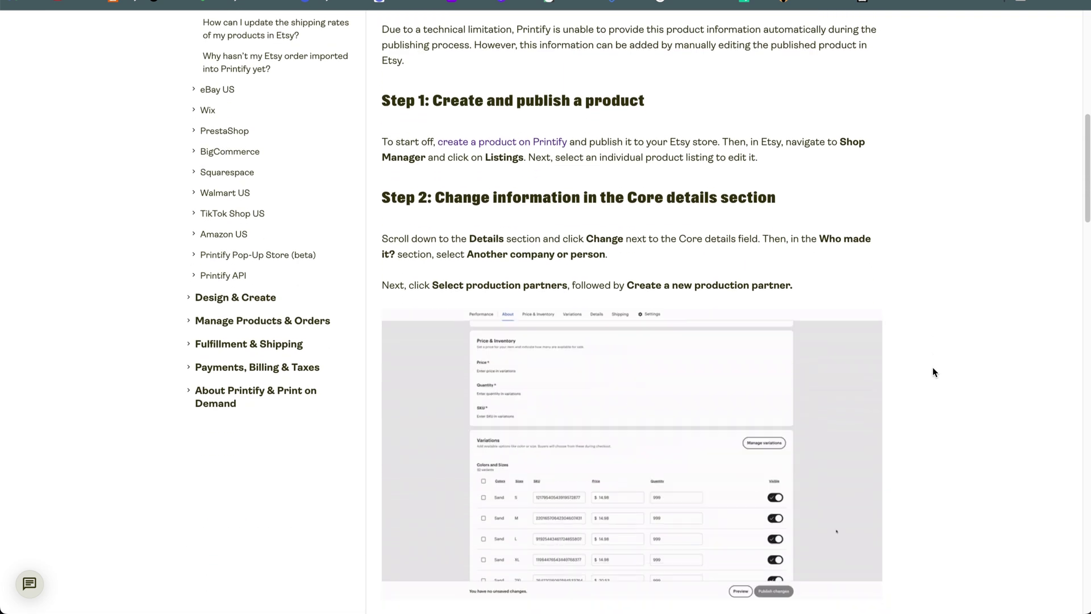
scroll(697, 288, up, 1)
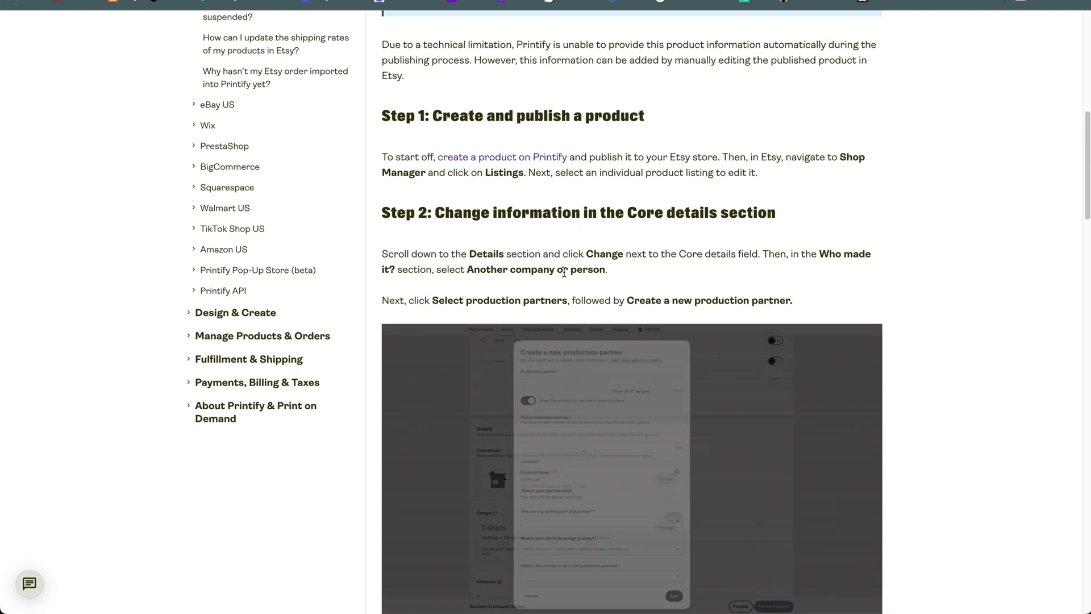
drag(470, 268, 608, 270)
click(612, 269)
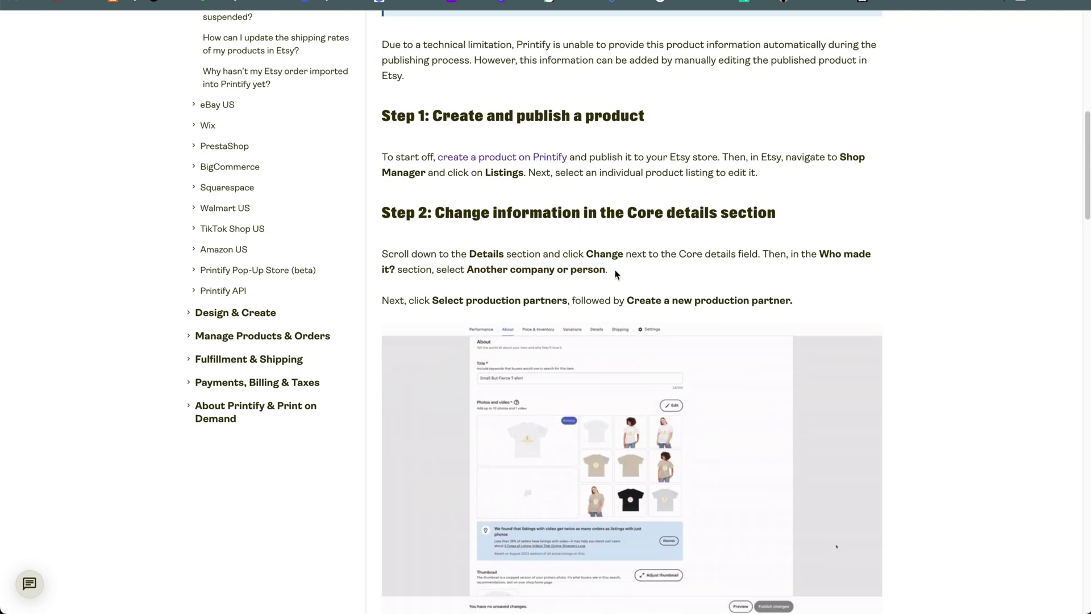
scroll(615, 273, down, 1)
scroll(615, 274, down, 1)
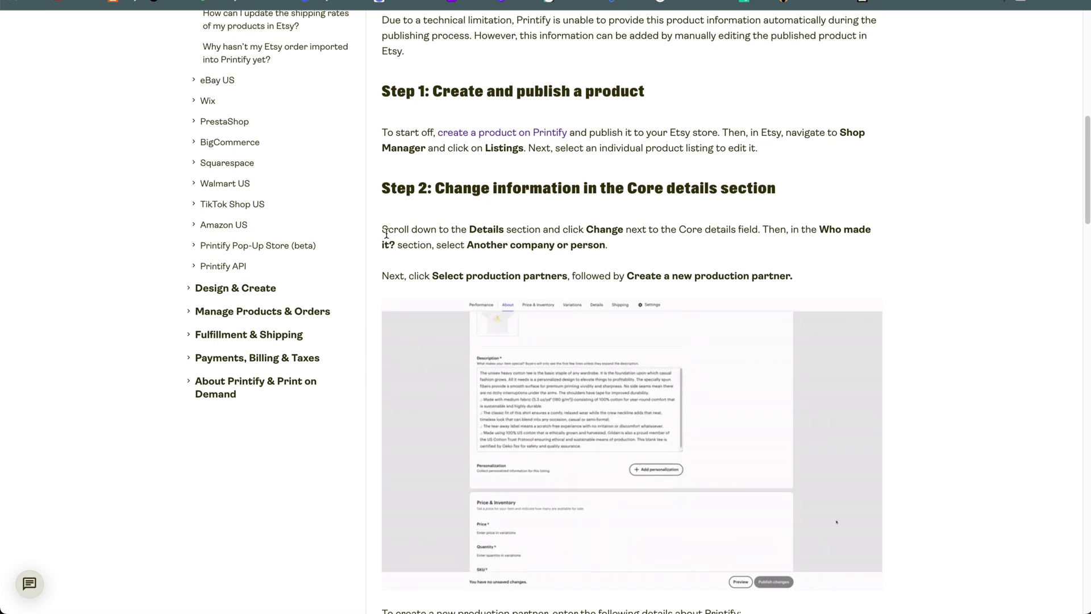
drag(388, 229, 697, 246)
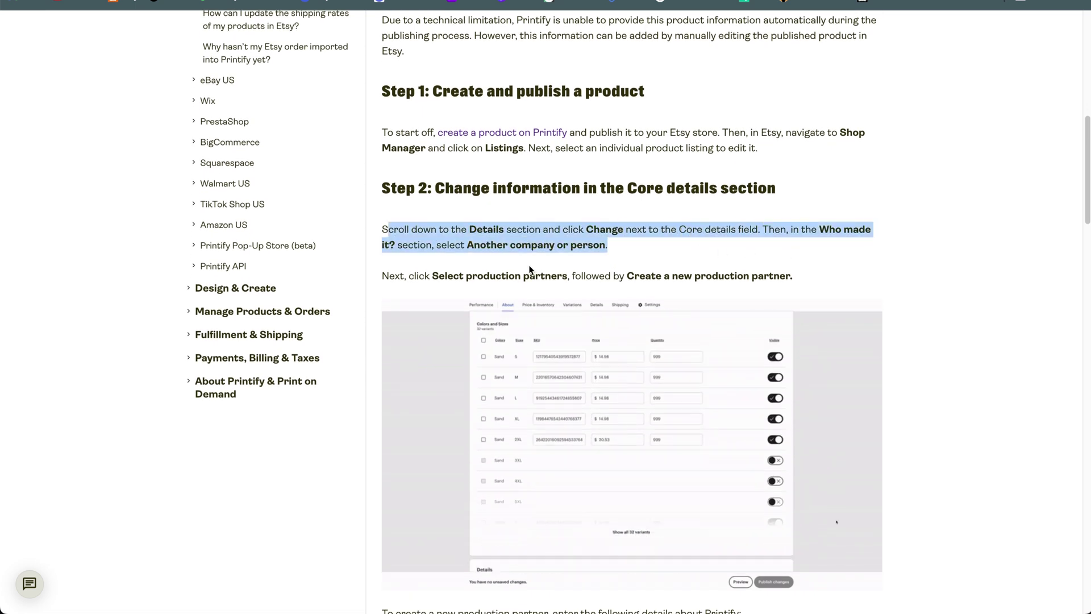
click(583, 264)
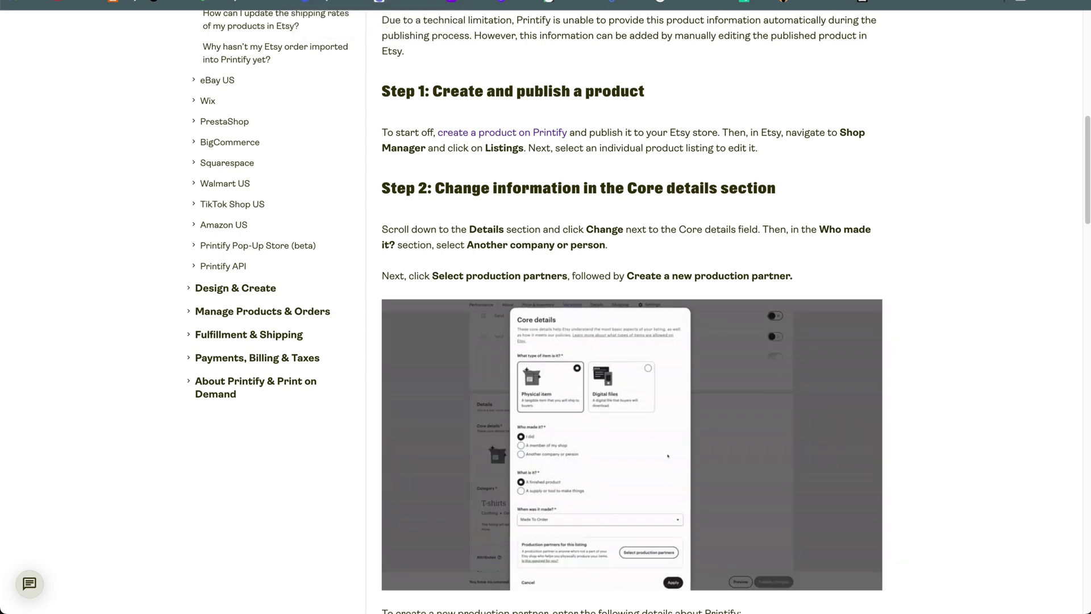
key(ctrl+Tab)
- Mark the item as made by another company or person, with Printify as production partner, and apply
click(388, 302)
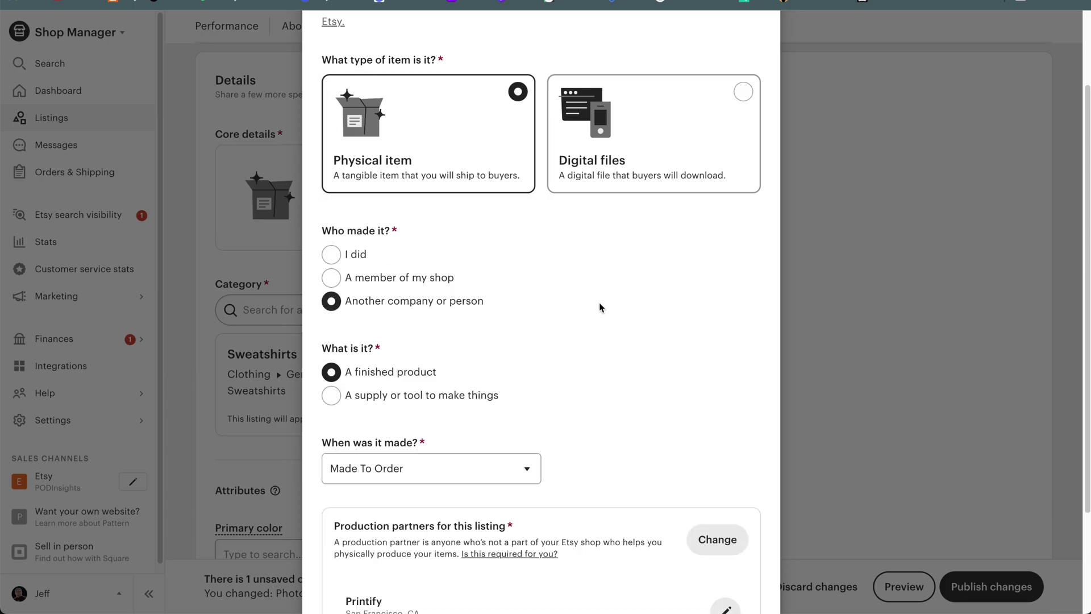
scroll(601, 337, down, 1)
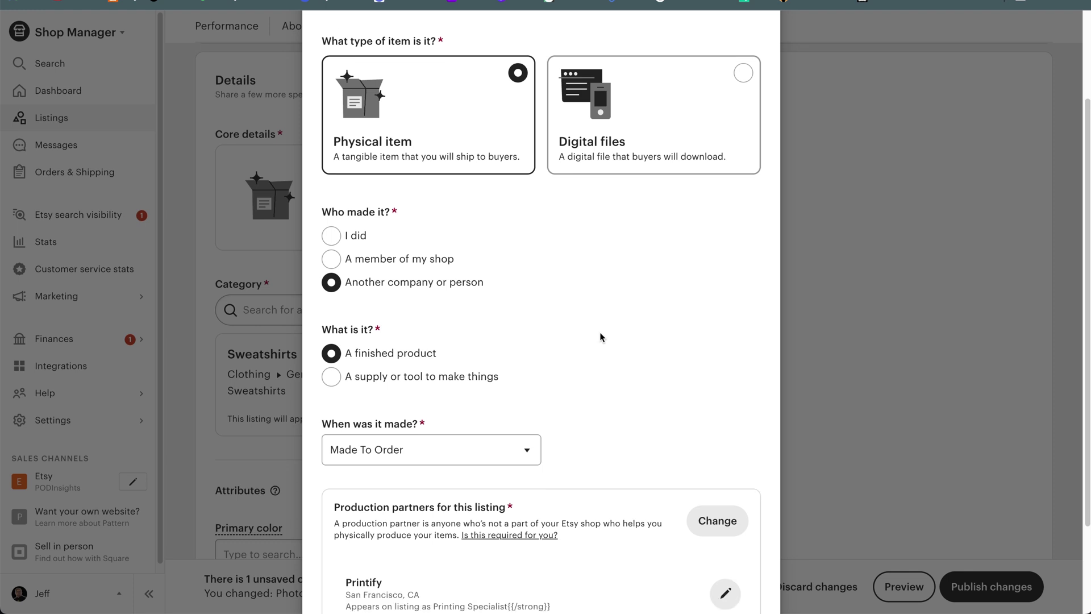
scroll(405, 296, down, 3)
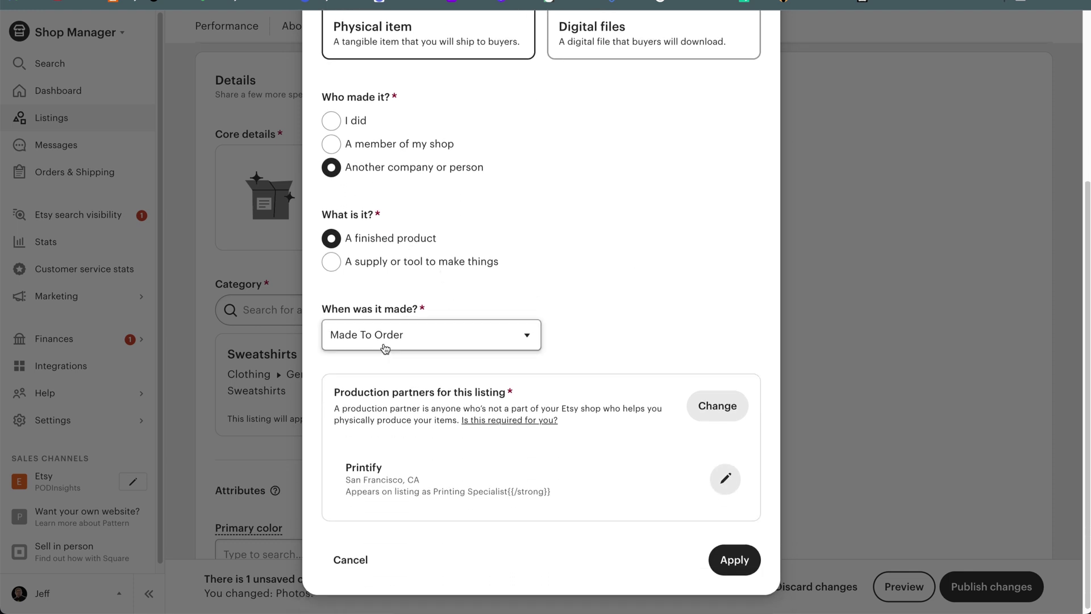
scroll(421, 448, down, 1)
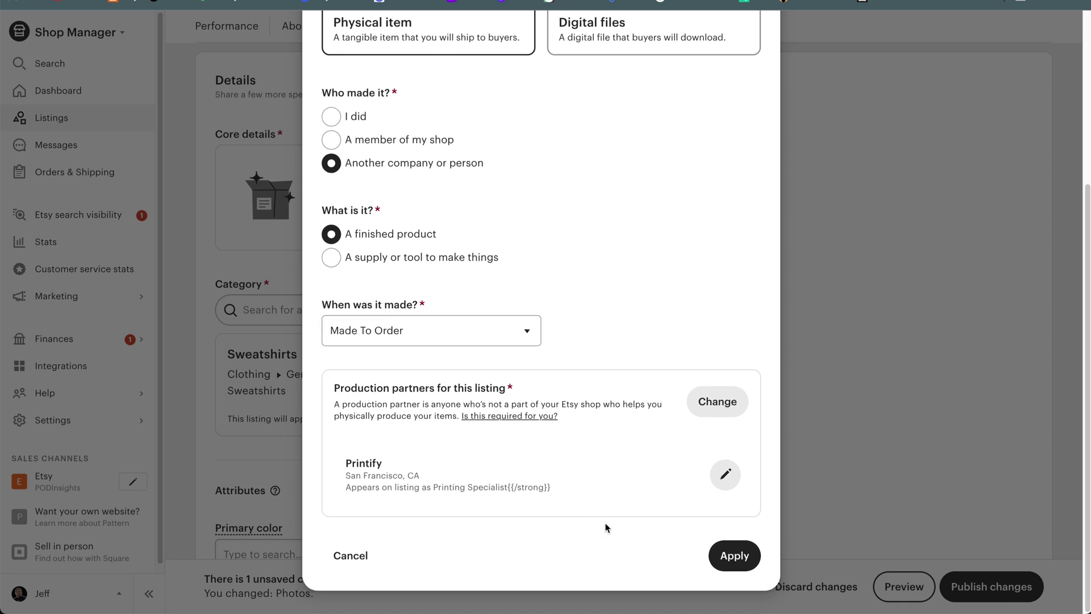
click(727, 563)
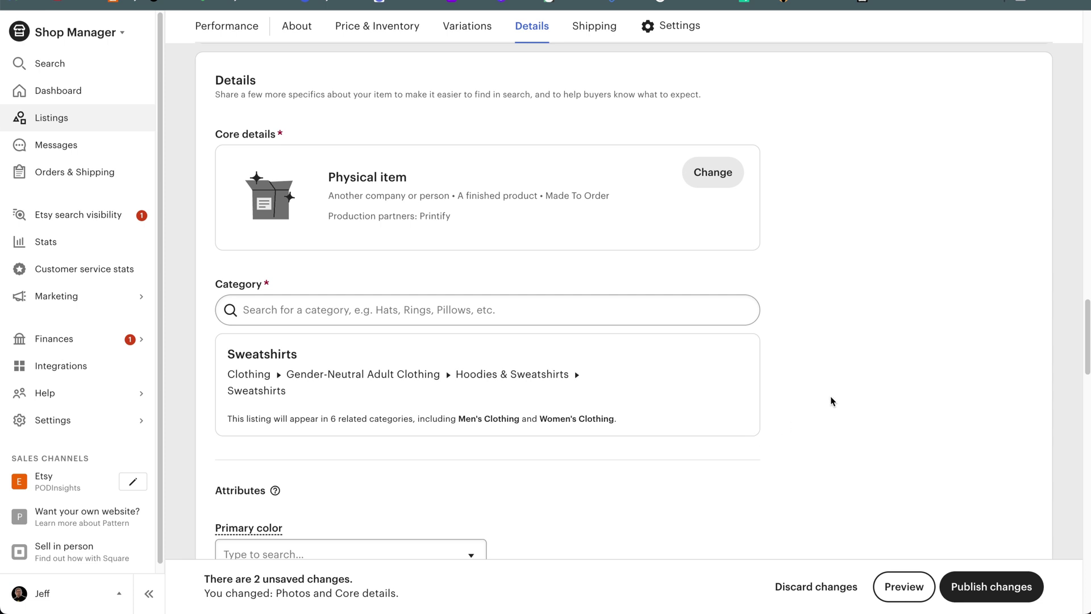
- Fill all 13 tag slots with EverBee's suggested tags, from 'cat christmas' to 'meowy christmas'
scroll(784, 358, down, 10)
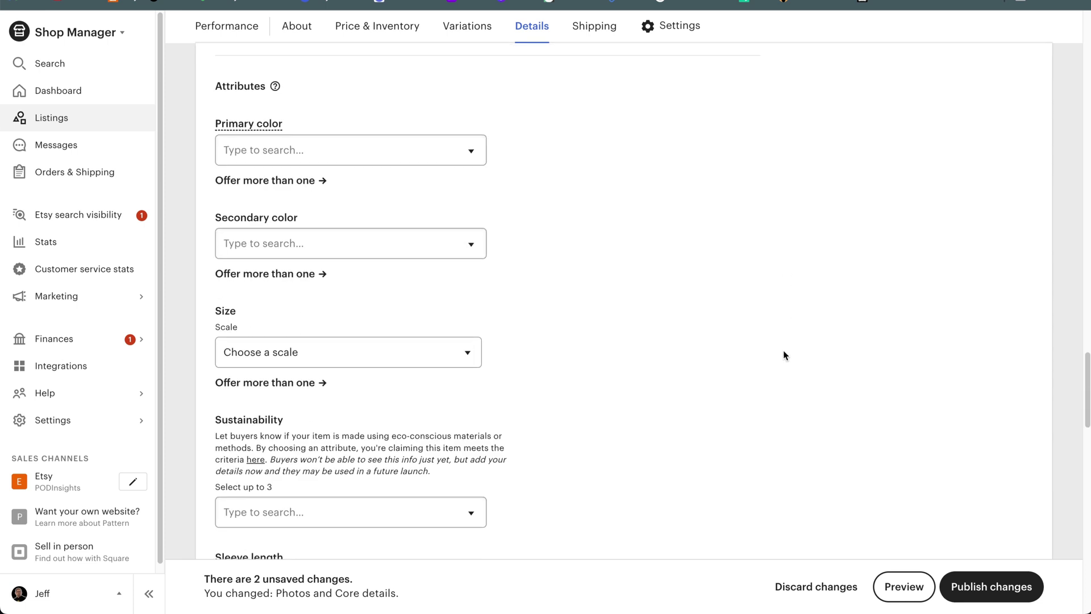
scroll(783, 354, down, 4)
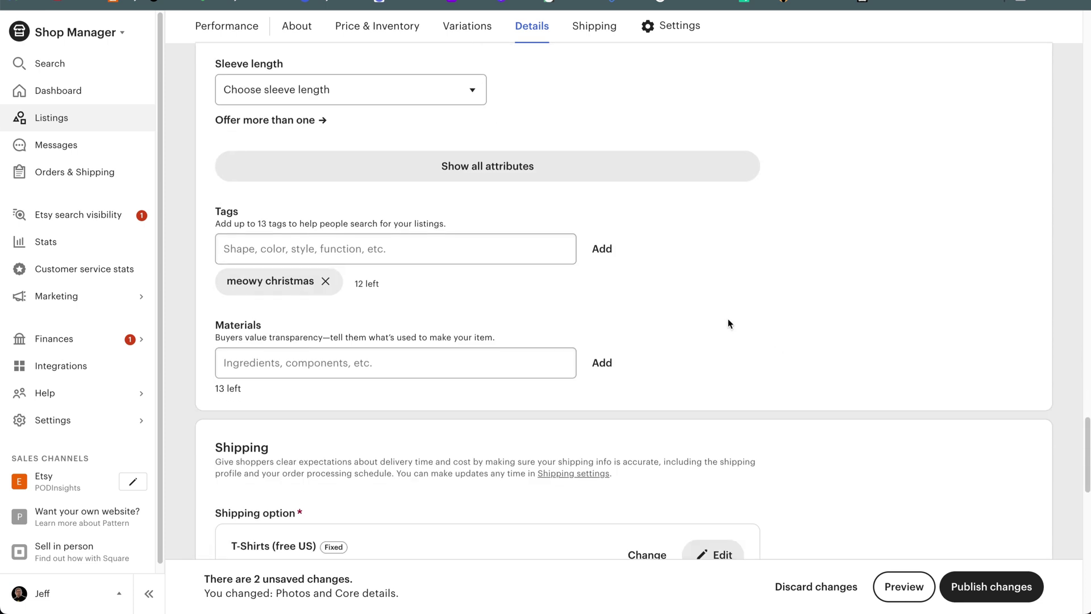
click(498, 249)
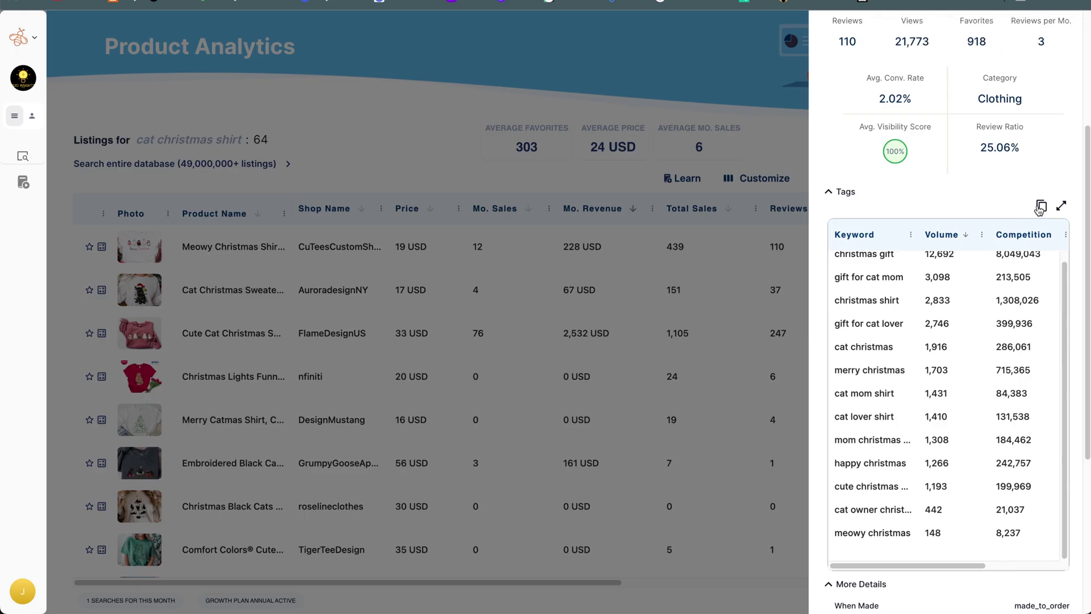
click(1041, 205)
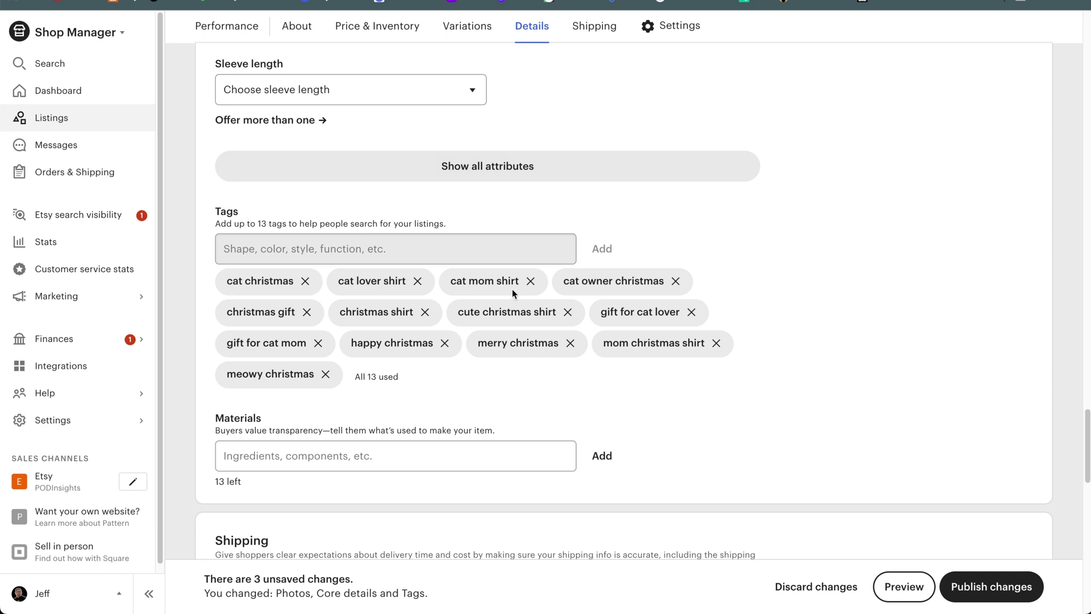
- Swap the happy christmas, christmas gift and merry christmas tags for cute cats, cat dad christmas and kitten christmas
click(445, 343)
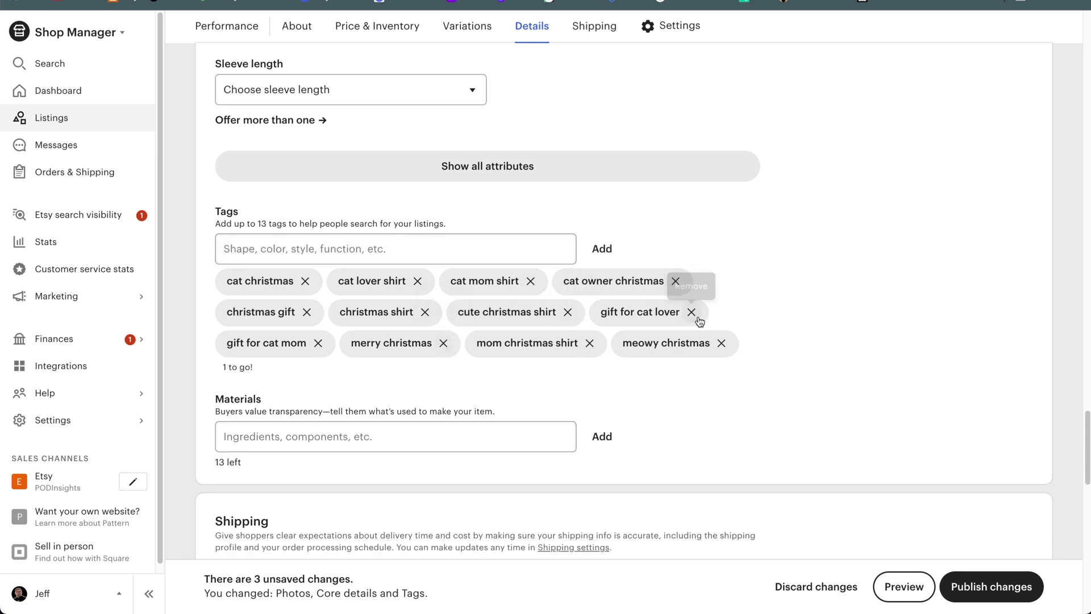
click(307, 312)
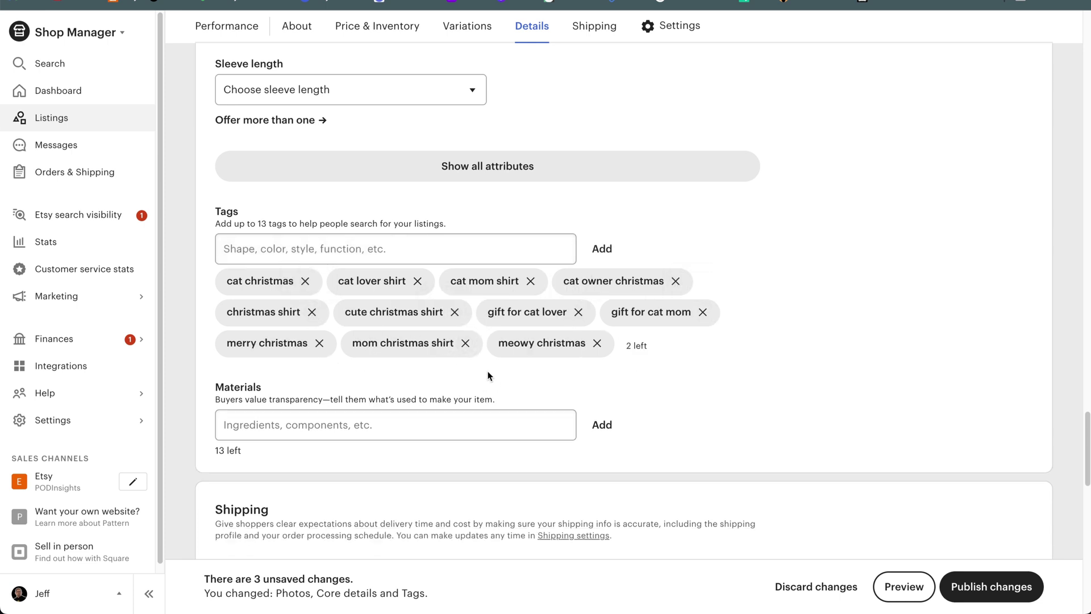
click(318, 342)
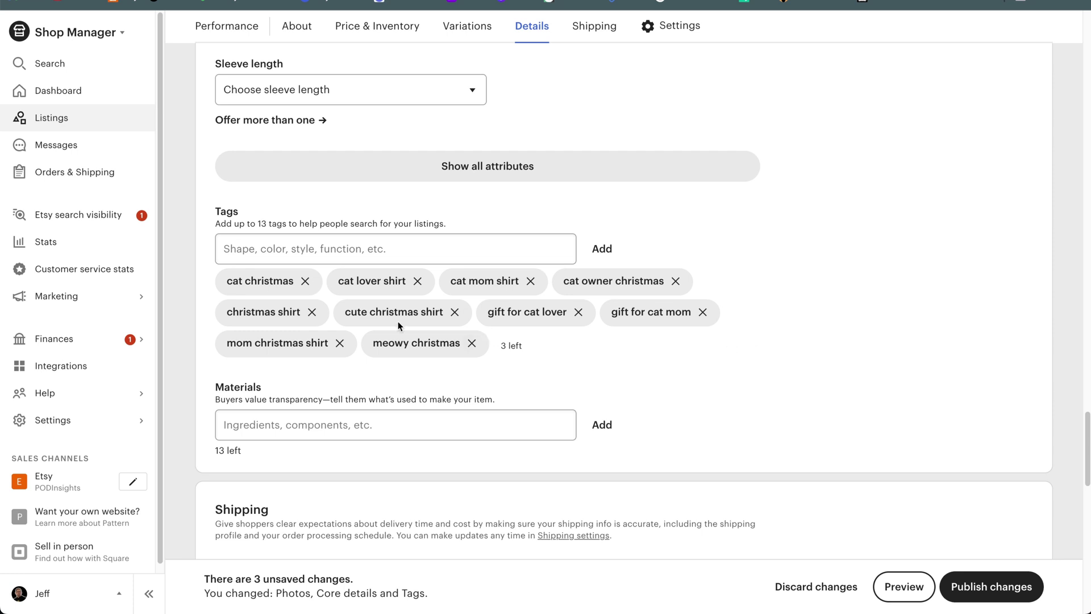
click(381, 239)
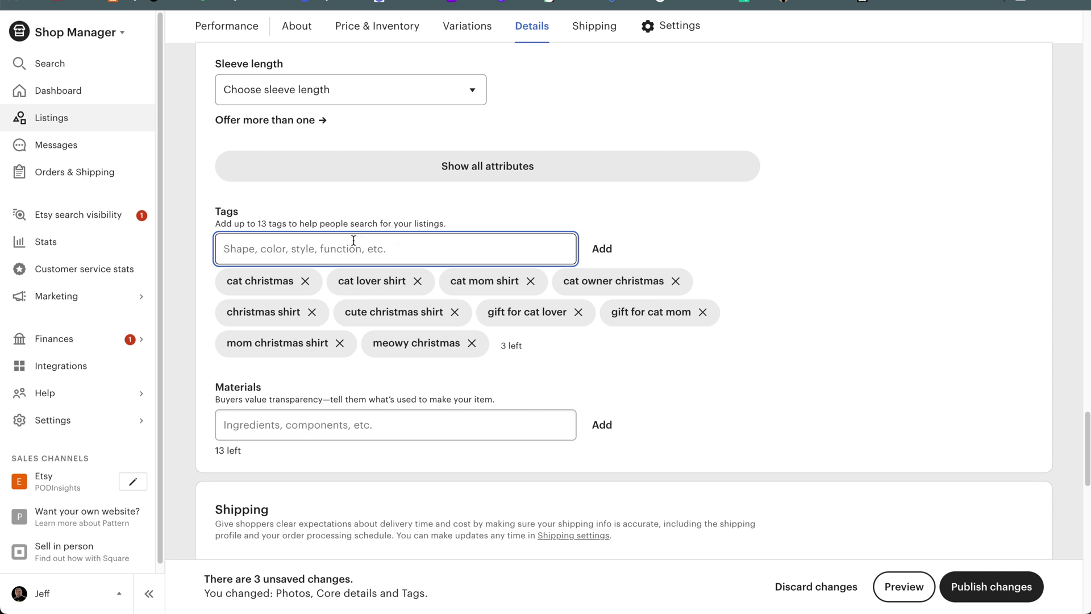
key(ctrl+v)
key(Return)
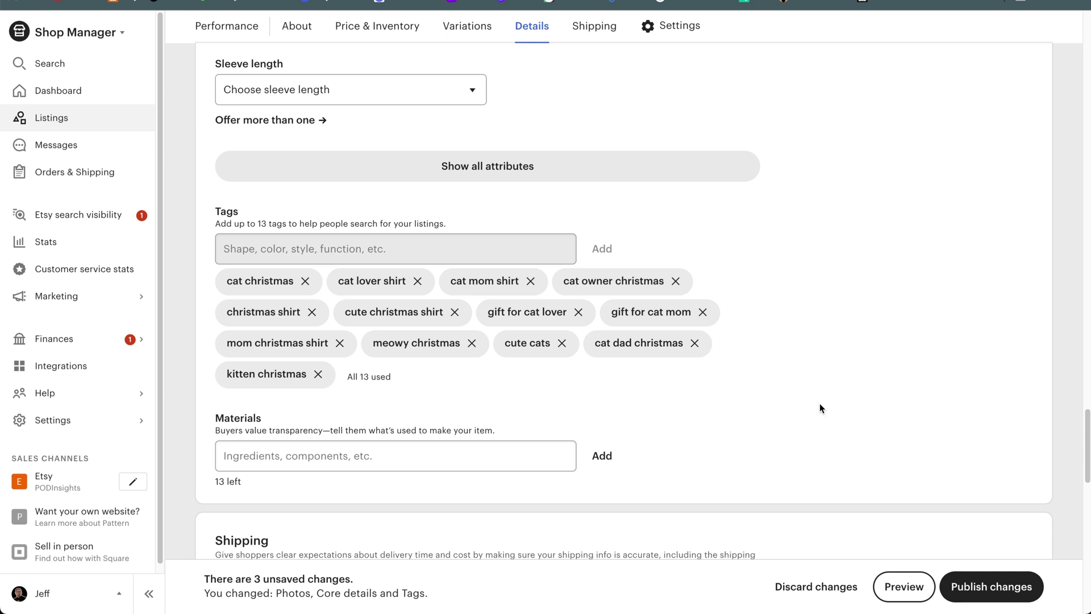
scroll(819, 405, down, 2)
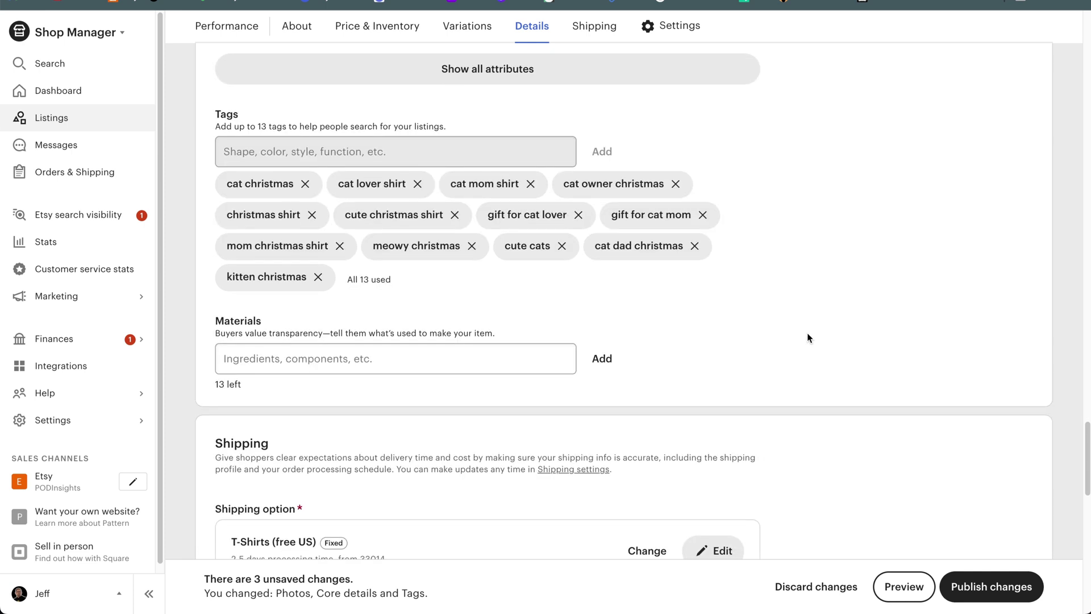
scroll(807, 332, down, 3)
scroll(807, 334, down, 3)
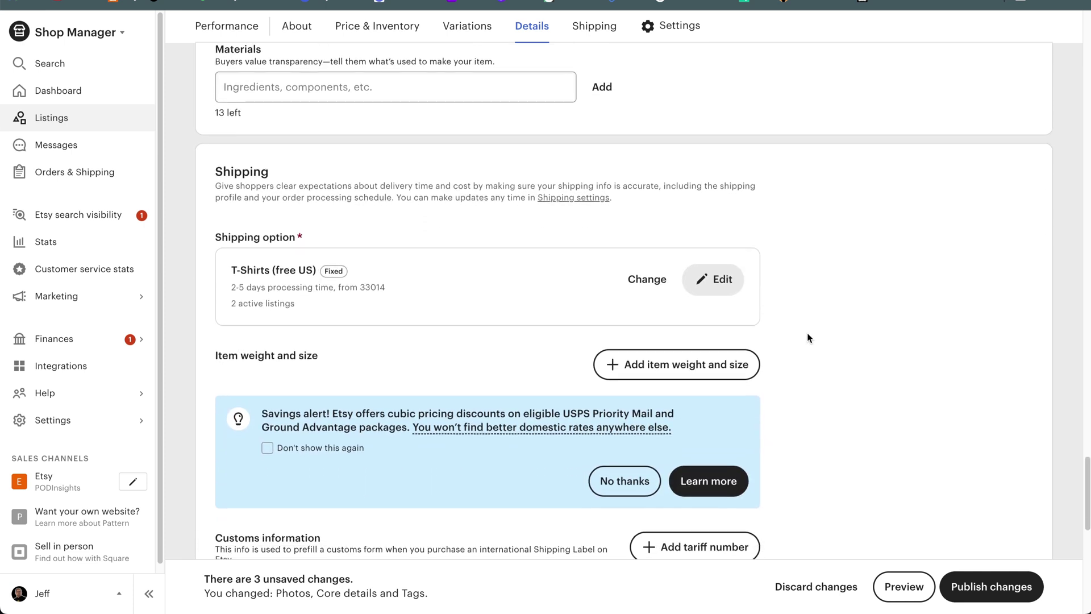
scroll(807, 332, up, 8)
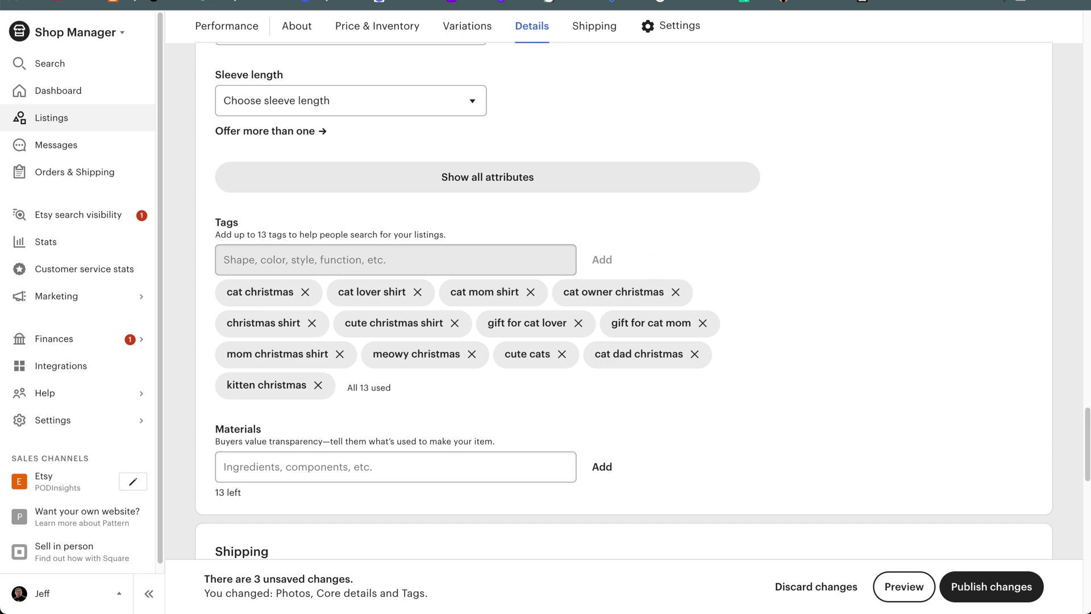
key(ctrl+Tab)
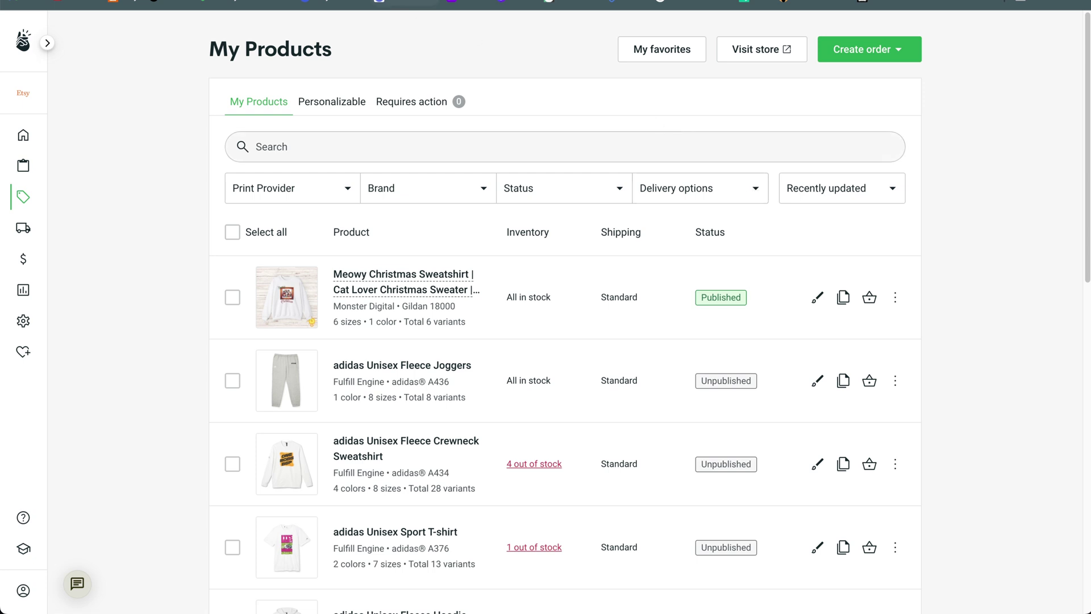
click(403, 4)
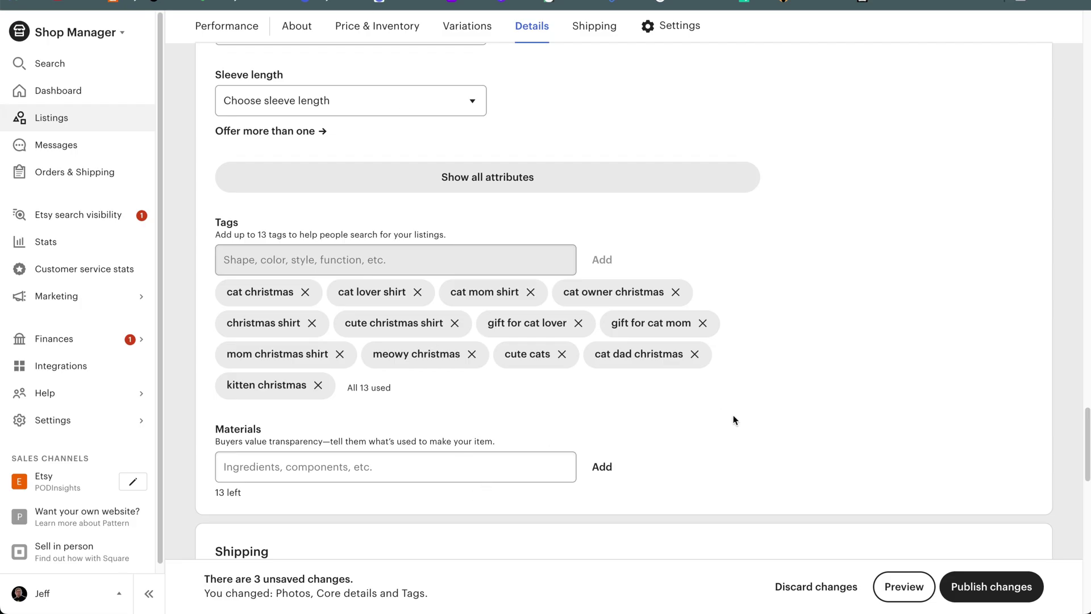
scroll(760, 425, up, 1)
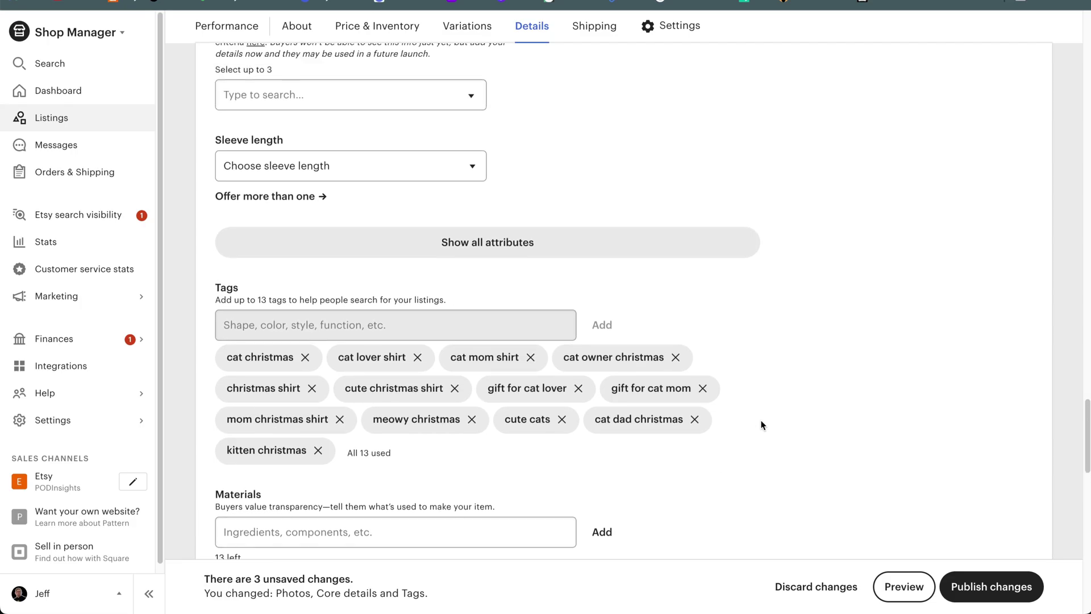
scroll(762, 425, down, 1)
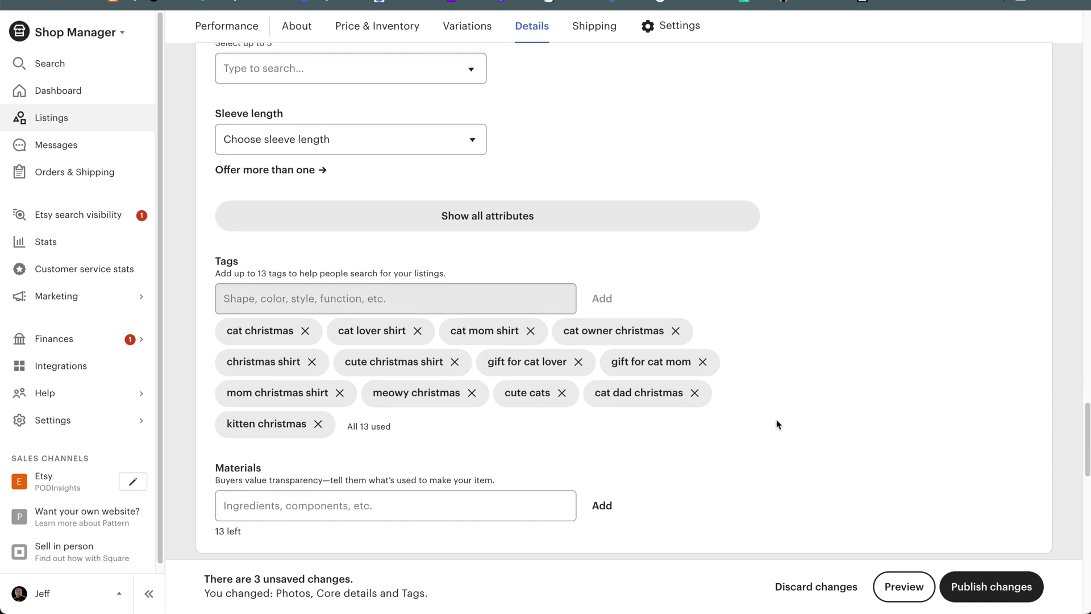